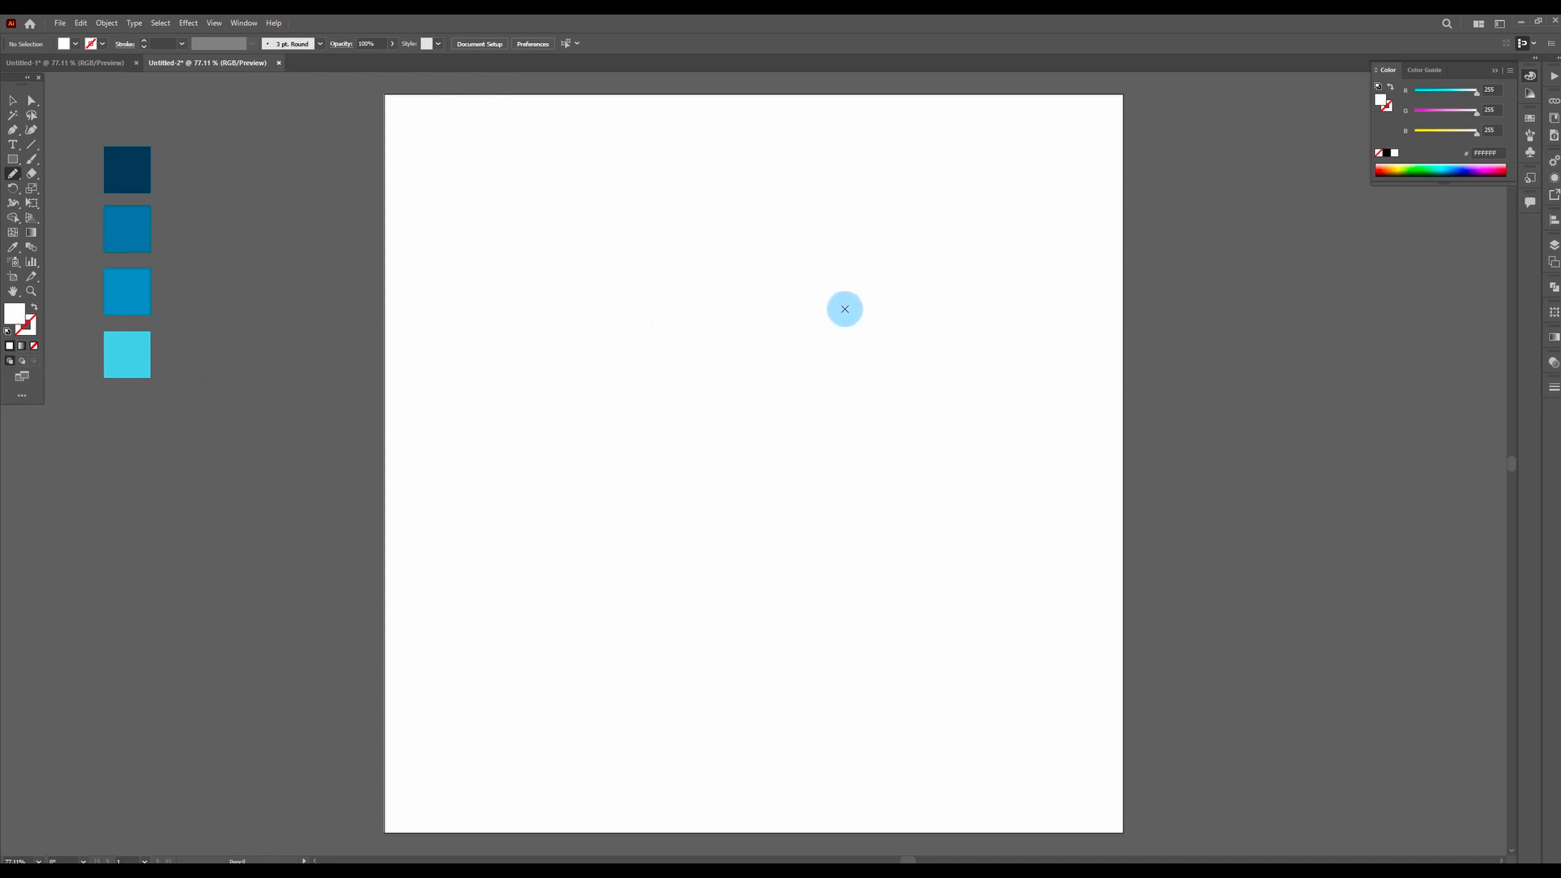
- Draw four nested closed wavy outlines on the white square with the Pencil tool, from about 568 px wide outside to about 173 px inside
{"action": "mouse_move", "coordinate": [909, 314]}
{"action": "left_mouse_down"}
{"action": "mouse_move", "coordinate": [840, 303]}
{"action": "mouse_move", "coordinate": [783, 327]}
{"action": "mouse_move", "coordinate": [732, 287]}
{"action": "mouse_move", "coordinate": [694, 300]}
{"action": "mouse_move", "coordinate": [666, 356]}
{"action": "mouse_move", "coordinate": [529, 369]}
{"action": "mouse_move", "coordinate": [527, 439]}
{"action": "mouse_move", "coordinate": [499, 470]}
{"action": "mouse_move", "coordinate": [491, 599]}
{"action": "mouse_move", "coordinate": [533, 653]}
{"action": "mouse_move", "coordinate": [593, 665]}
{"action": "mouse_move", "coordinate": [746, 805]}
{"action": "mouse_move", "coordinate": [823, 802]}
{"action": "mouse_move", "coordinate": [837, 756]}
{"action": "mouse_move", "coordinate": [815, 724]}
{"action": "mouse_move", "coordinate": [850, 700]}
{"action": "mouse_move", "coordinate": [968, 710]}
{"action": "mouse_move", "coordinate": [962, 679]}
{"action": "mouse_move", "coordinate": [924, 655]}
{"action": "mouse_move", "coordinate": [942, 620]}
{"action": "mouse_move", "coordinate": [996, 596]}
{"action": "mouse_move", "coordinate": [954, 509]}
{"action": "mouse_move", "coordinate": [992, 443]}
{"action": "mouse_move", "coordinate": [990, 390]}
{"action": "mouse_move", "coordinate": [946, 359]}
{"action": "mouse_move", "coordinate": [979, 325]}
{"action": "mouse_move", "coordinate": [955, 303]}
{"action": "mouse_move", "coordinate": [928, 310]}
{"action": "left_mouse_up"}
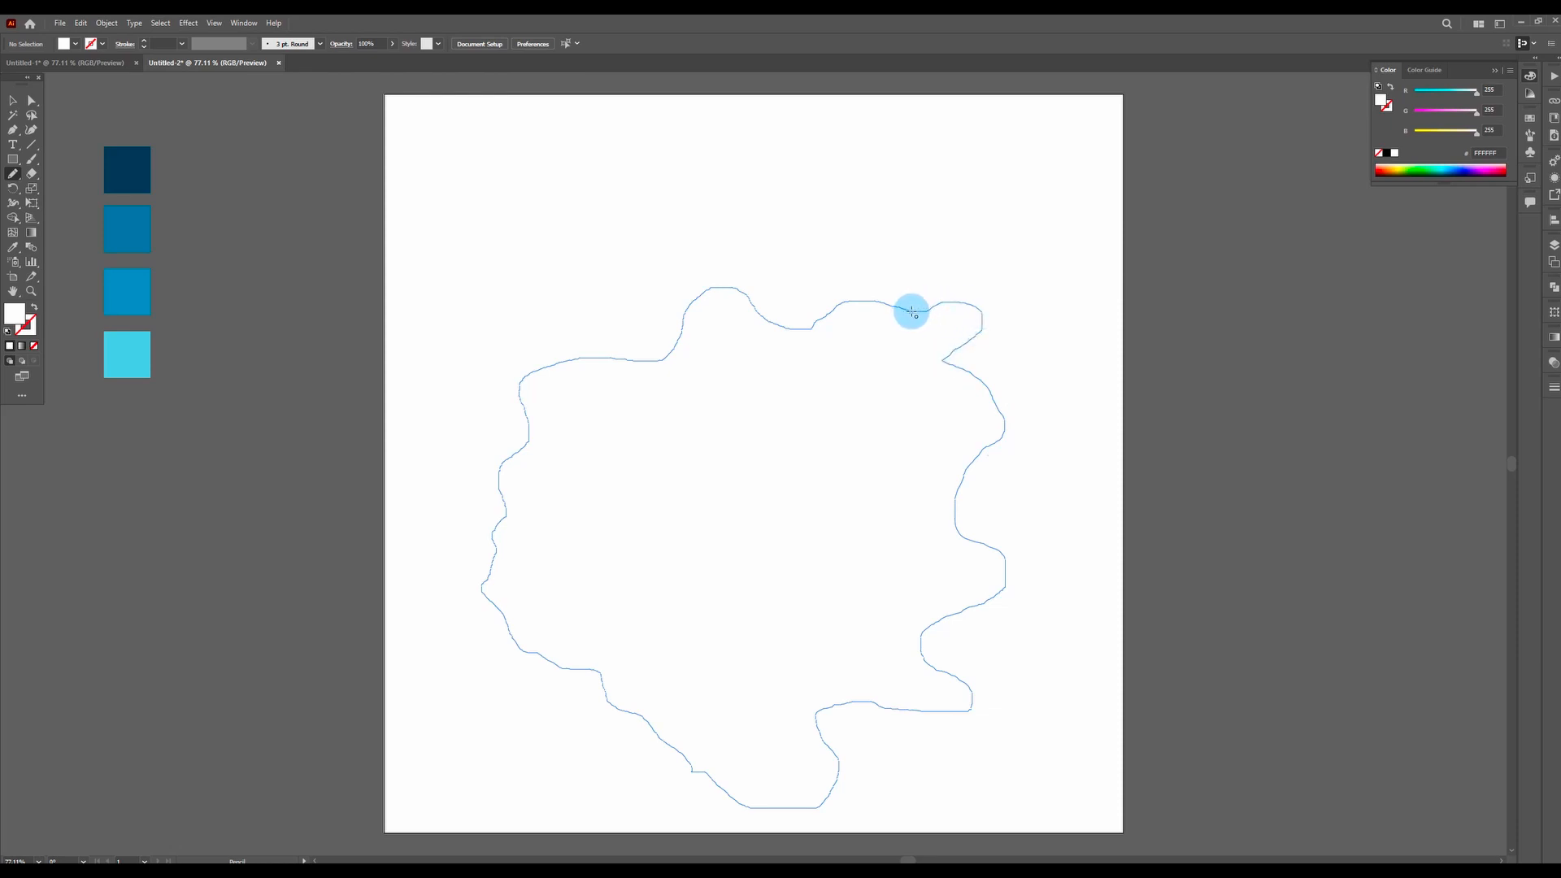
{"action": "left_click_drag", "start_coordinate": [913, 311], "coordinate": [910, 311]}
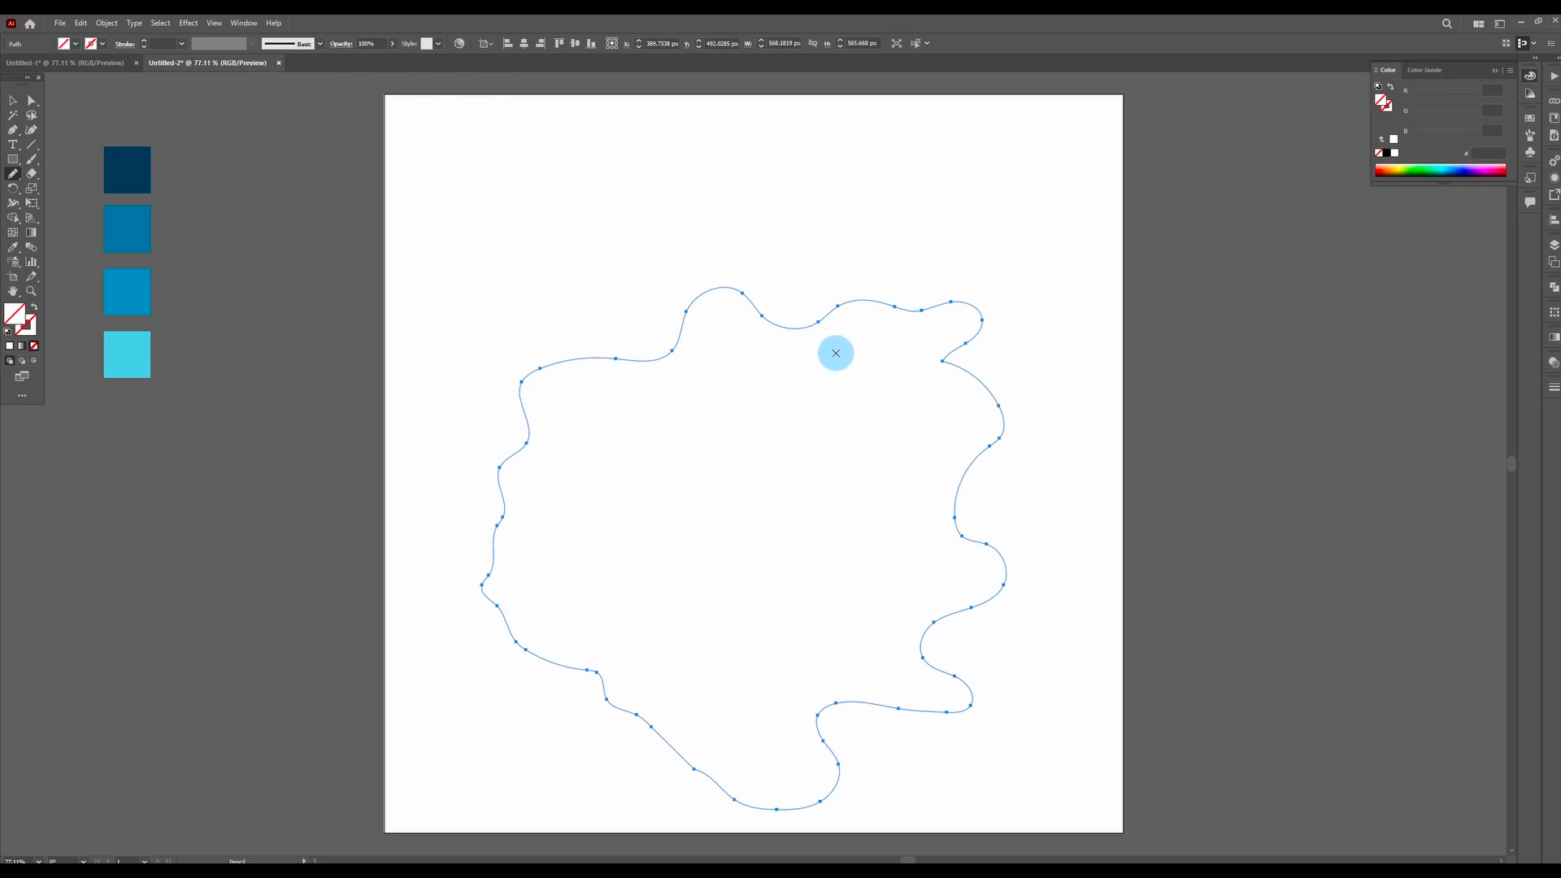
{"action": "mouse_move", "coordinate": [845, 356]}
{"action": "left_mouse_down"}
{"action": "mouse_move", "coordinate": [770, 375]}
{"action": "mouse_move", "coordinate": [732, 348]}
{"action": "mouse_move", "coordinate": [681, 406]}
{"action": "mouse_move", "coordinate": [610, 404]}
{"action": "mouse_move", "coordinate": [591, 435]}
{"action": "mouse_move", "coordinate": [602, 486]}
{"action": "mouse_move", "coordinate": [551, 503]}
{"action": "mouse_move", "coordinate": [562, 595]}
{"action": "mouse_move", "coordinate": [741, 733]}
{"action": "mouse_move", "coordinate": [770, 725]}
{"action": "mouse_move", "coordinate": [775, 684]}
{"action": "mouse_move", "coordinate": [799, 663]}
{"action": "mouse_move", "coordinate": [885, 669]}
{"action": "mouse_move", "coordinate": [879, 609]}
{"action": "mouse_move", "coordinate": [914, 569]}
{"action": "mouse_move", "coordinate": [946, 562]}
{"action": "mouse_move", "coordinate": [891, 509]}
{"action": "mouse_move", "coordinate": [889, 475]}
{"action": "mouse_move", "coordinate": [934, 429]}
{"action": "mouse_move", "coordinate": [933, 385]}
{"action": "mouse_move", "coordinate": [845, 361]}
{"action": "left_mouse_up"}
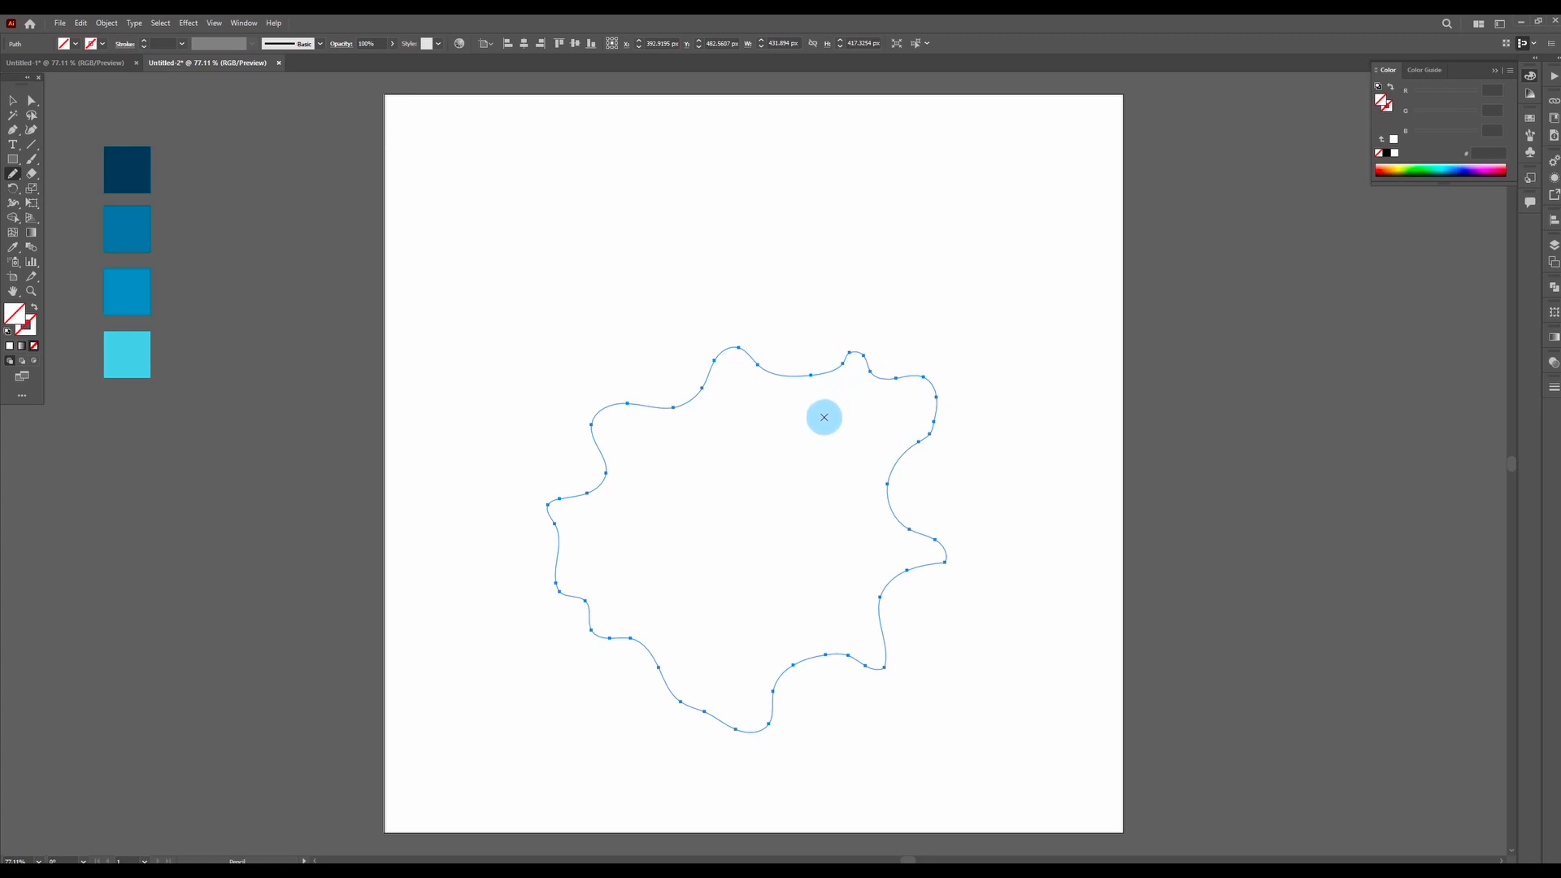
{"action": "mouse_move", "coordinate": [821, 418]}
{"action": "left_mouse_down"}
{"action": "mouse_move", "coordinate": [780, 428]}
{"action": "mouse_move", "coordinate": [753, 412]}
{"action": "mouse_move", "coordinate": [693, 441]}
{"action": "mouse_move", "coordinate": [655, 439]}
{"action": "mouse_move", "coordinate": [651, 496]}
{"action": "mouse_move", "coordinate": [610, 510]}
{"action": "mouse_move", "coordinate": [588, 544]}
{"action": "mouse_move", "coordinate": [618, 588]}
{"action": "mouse_move", "coordinate": [721, 652]}
{"action": "mouse_move", "coordinate": [752, 627]}
{"action": "mouse_move", "coordinate": [818, 626]}
{"action": "mouse_move", "coordinate": [840, 550]}
{"action": "mouse_move", "coordinate": [868, 542]}
{"action": "mouse_move", "coordinate": [869, 512]}
{"action": "mouse_move", "coordinate": [833, 486]}
{"action": "mouse_move", "coordinate": [850, 429]}
{"action": "mouse_move", "coordinate": [823, 418]}
{"action": "left_mouse_up"}
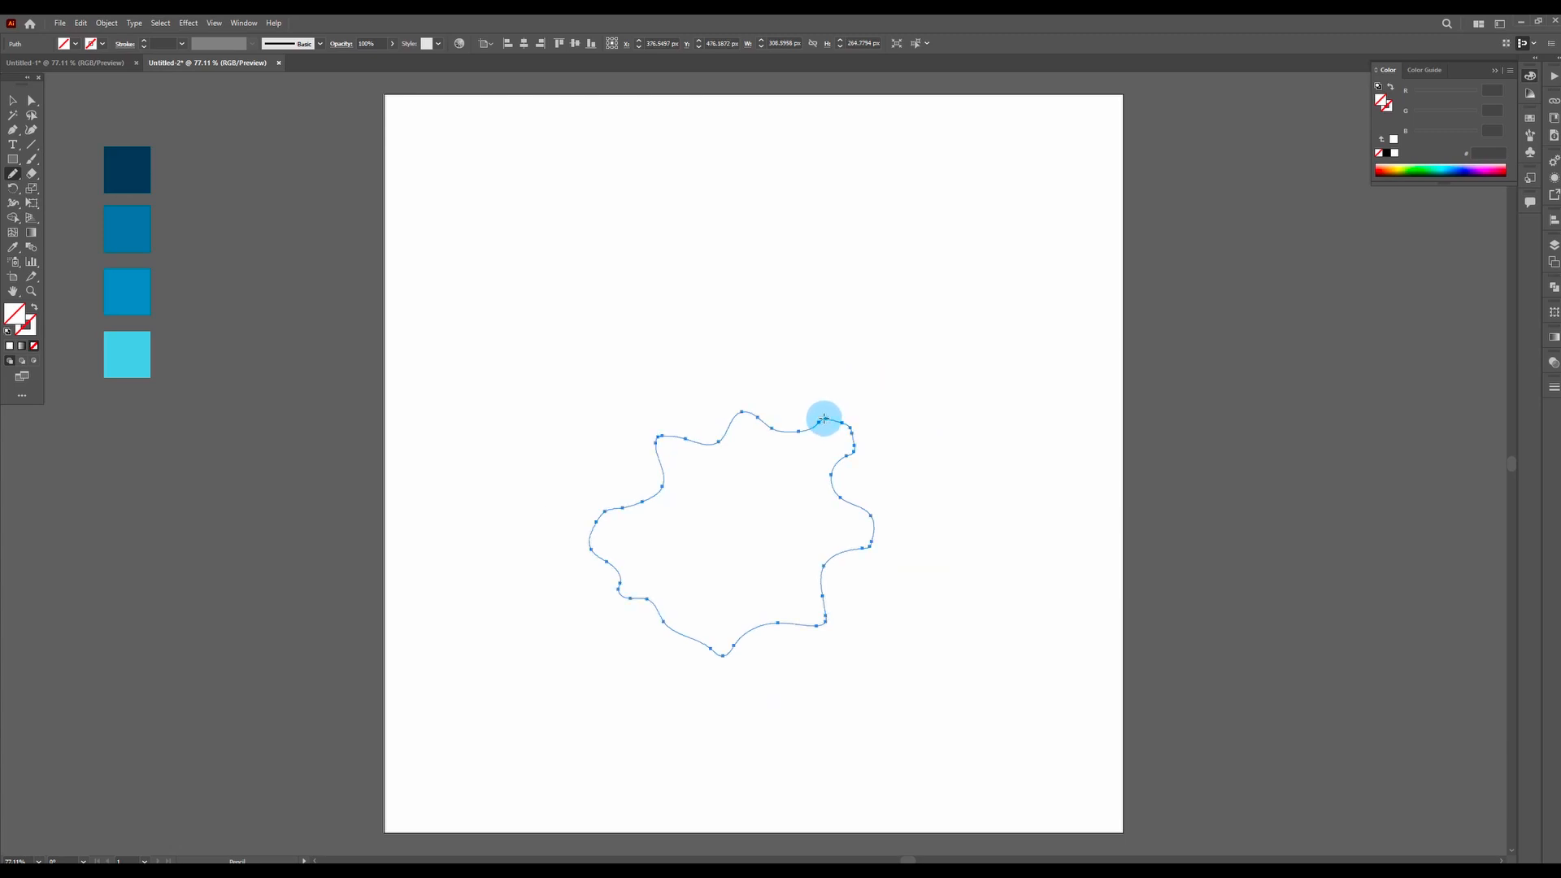
{"action": "mouse_move", "coordinate": [786, 488]}
{"action": "left_mouse_down"}
{"action": "mouse_move", "coordinate": [721, 485]}
{"action": "mouse_move", "coordinate": [707, 526]}
{"action": "mouse_move", "coordinate": [665, 545]}
{"action": "mouse_move", "coordinate": [668, 572]}
{"action": "mouse_move", "coordinate": [710, 598]}
{"action": "mouse_move", "coordinate": [746, 592]}
{"action": "mouse_move", "coordinate": [769, 532]}
{"action": "mouse_move", "coordinate": [818, 534]}
{"action": "mouse_move", "coordinate": [784, 499]}
{"action": "left_mouse_up"}
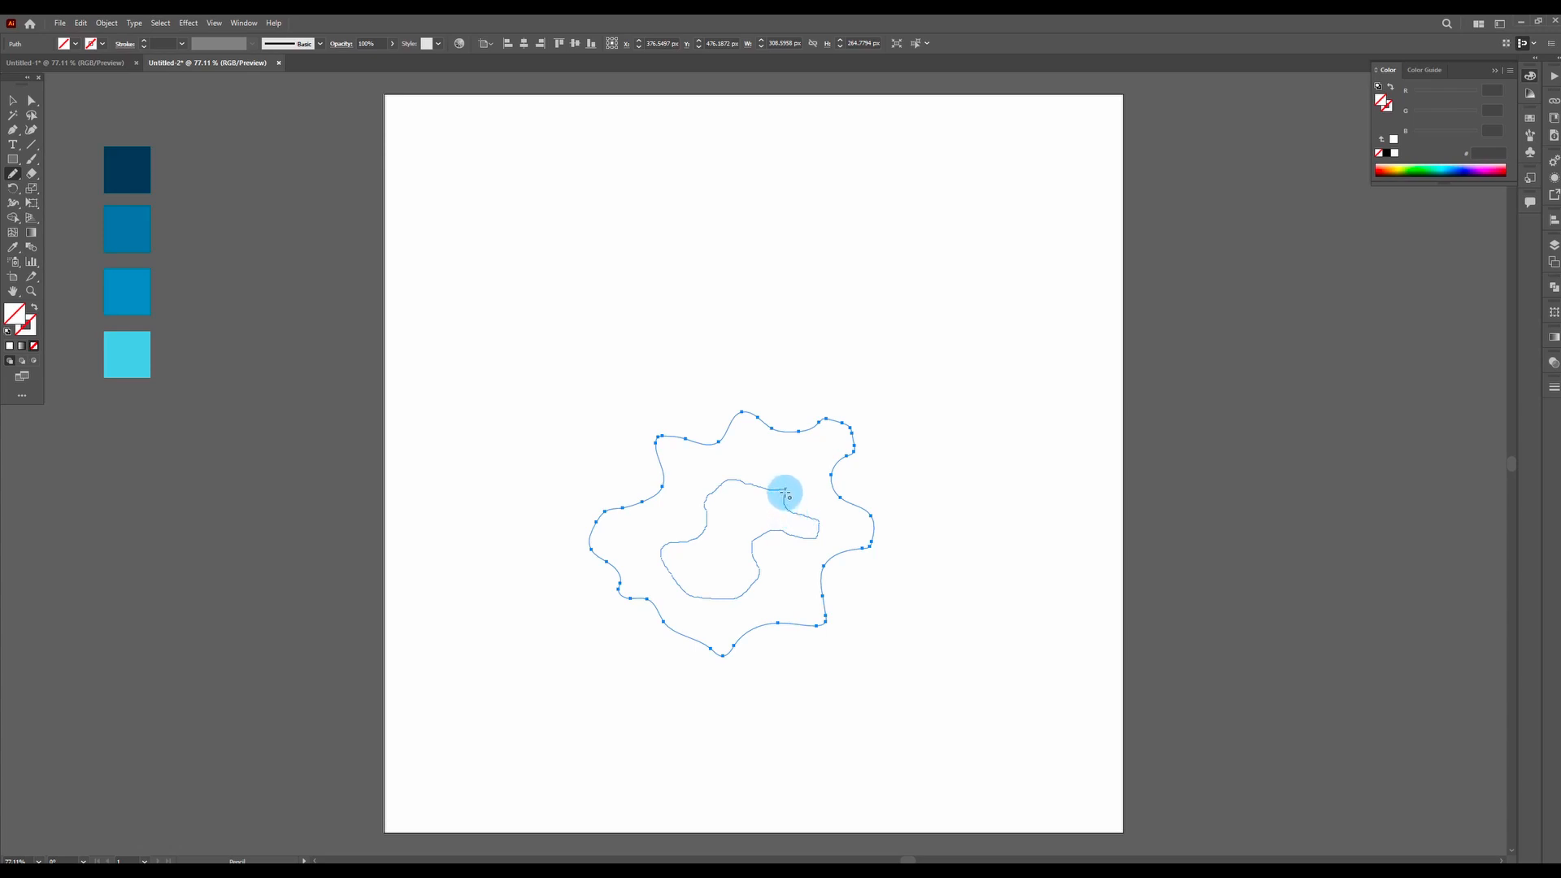
{"action": "left_click_drag", "start_coordinate": [786, 490], "coordinate": [787, 492]}
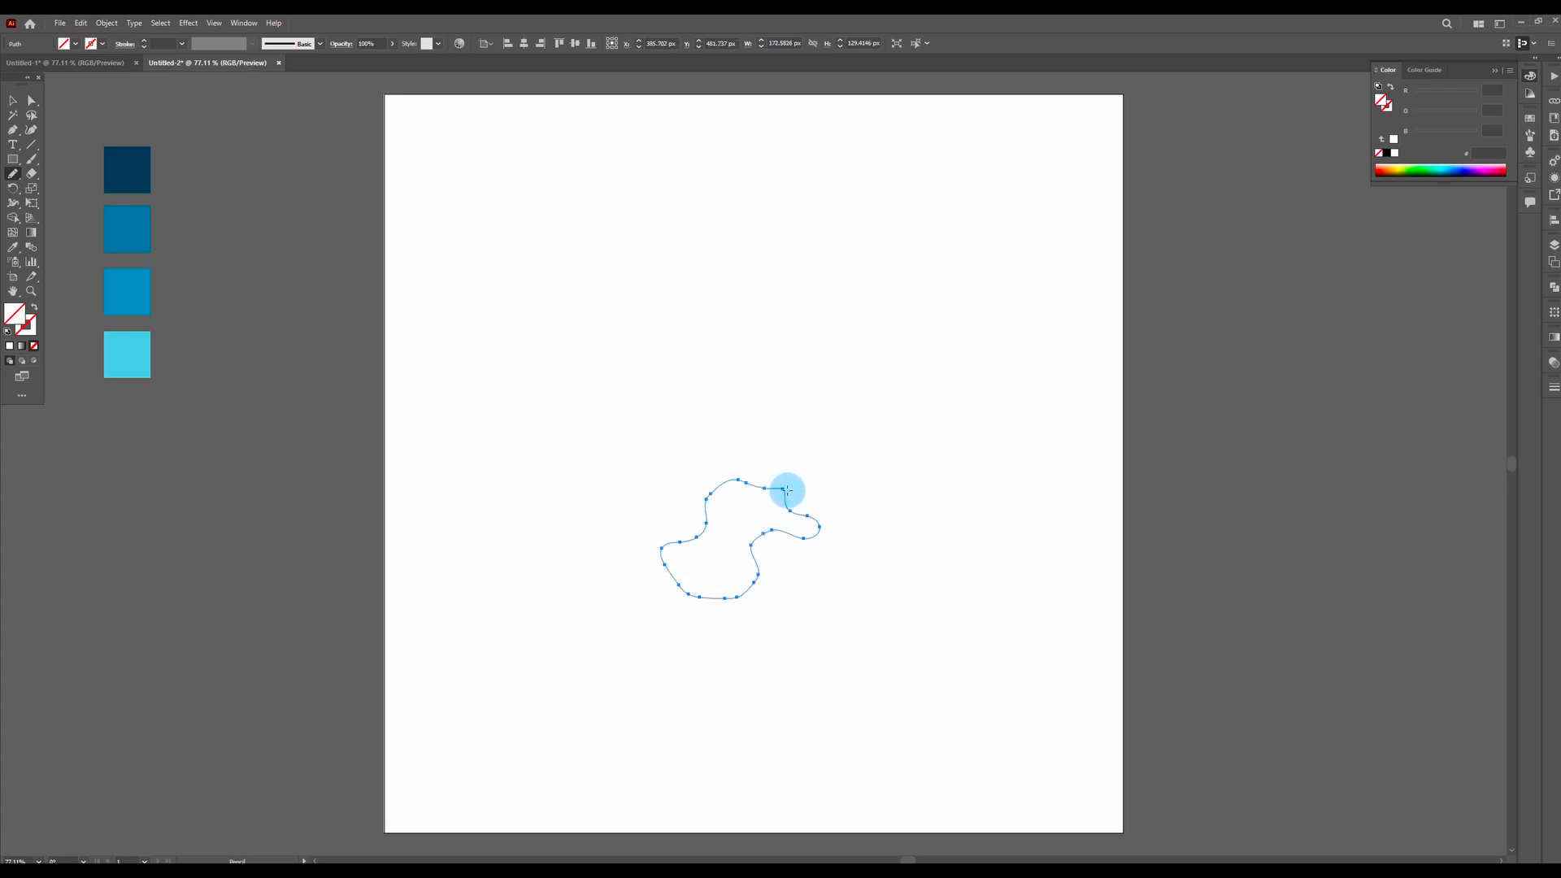
- Select the white background square together with all four wavy outlines and split them with the Pathfinder Divide operation
{"action": "key", "text": "v"}
{"action": "left_click", "coordinate": [761, 490]}
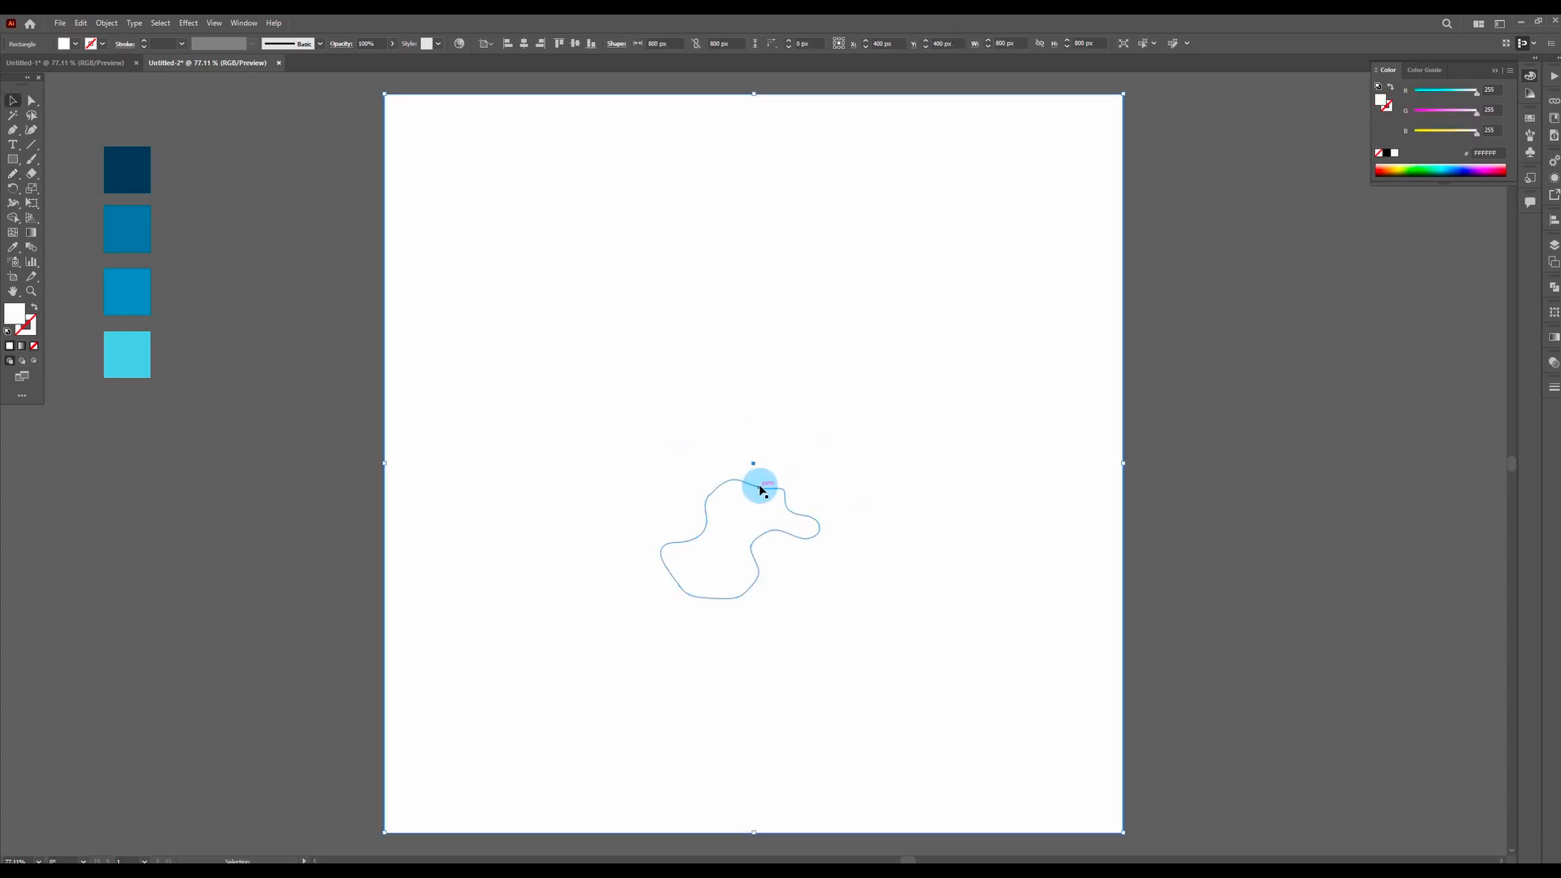
{"action": "left_click", "coordinate": [760, 485]}
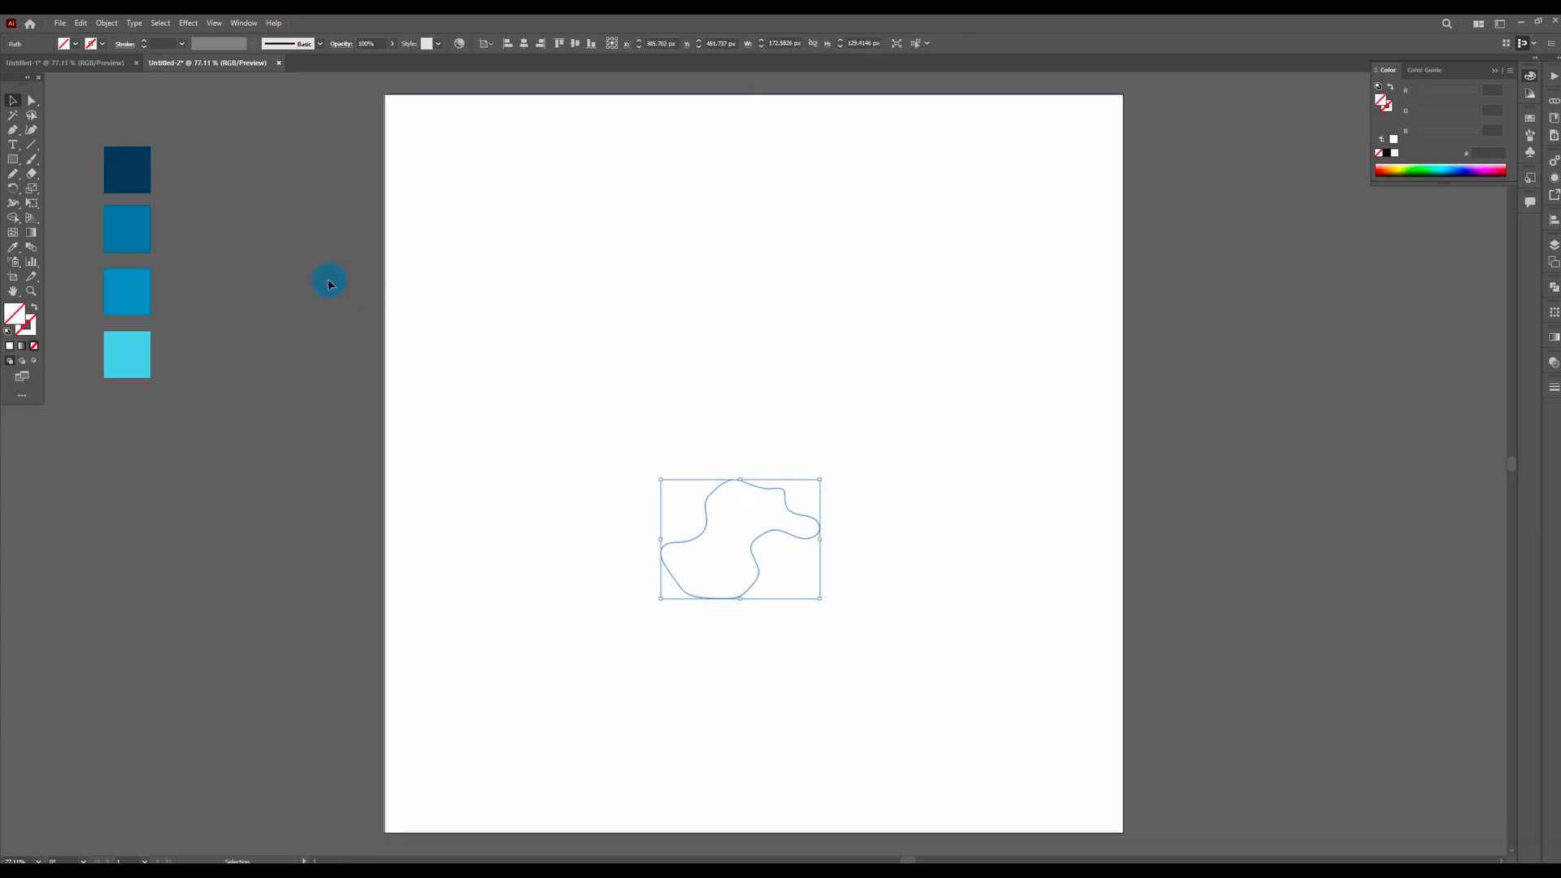
{"action": "left_click_drag", "start_coordinate": [1005, 722], "coordinate": [1052, 736]}
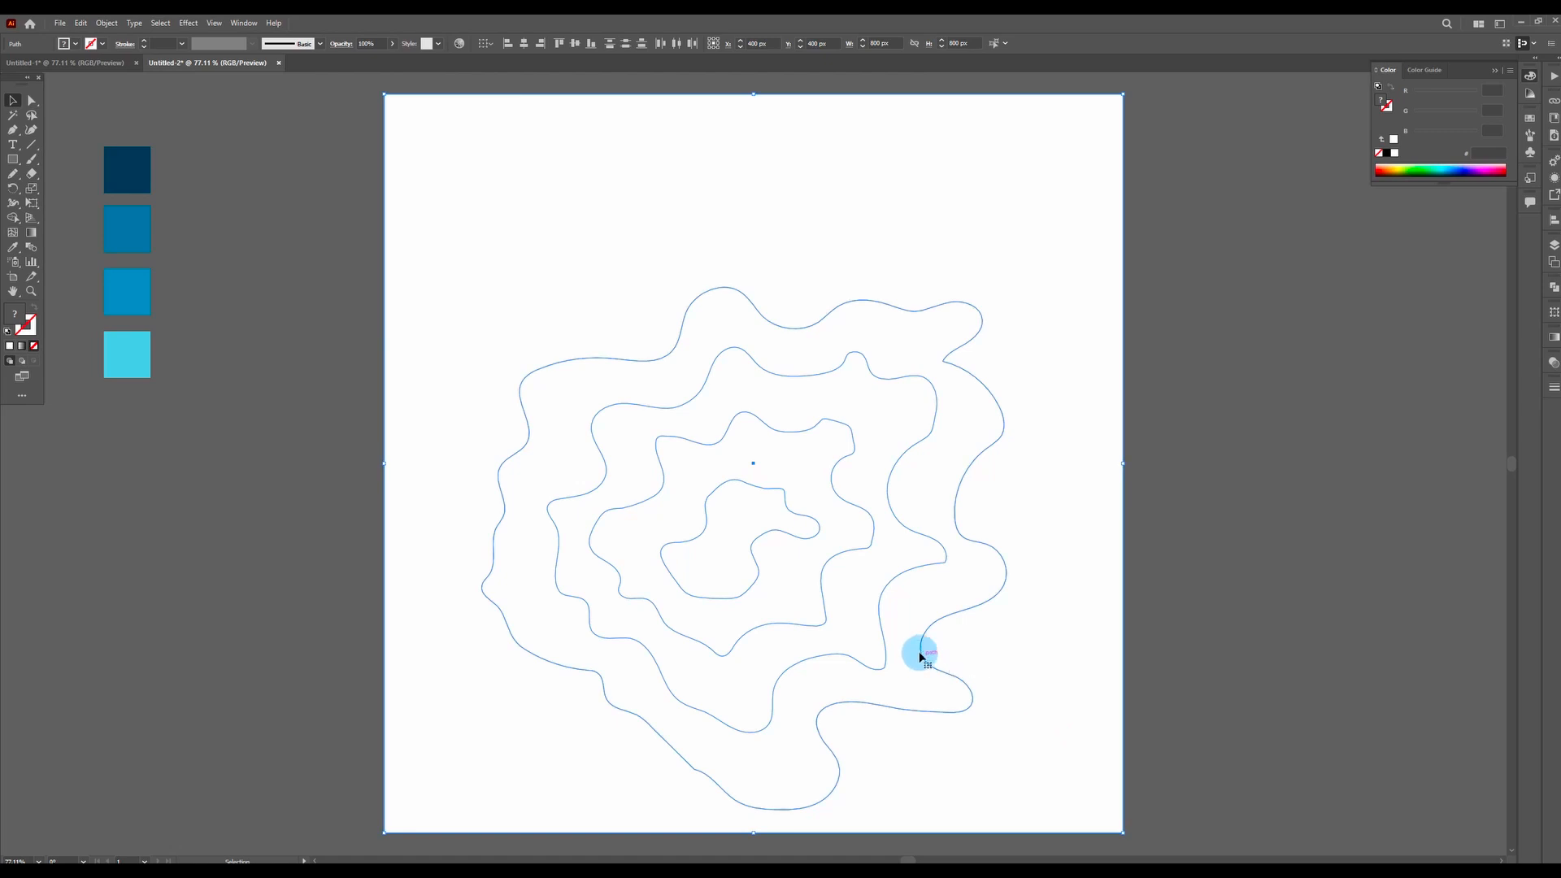
{"action": "left_click", "coordinate": [1554, 245]}
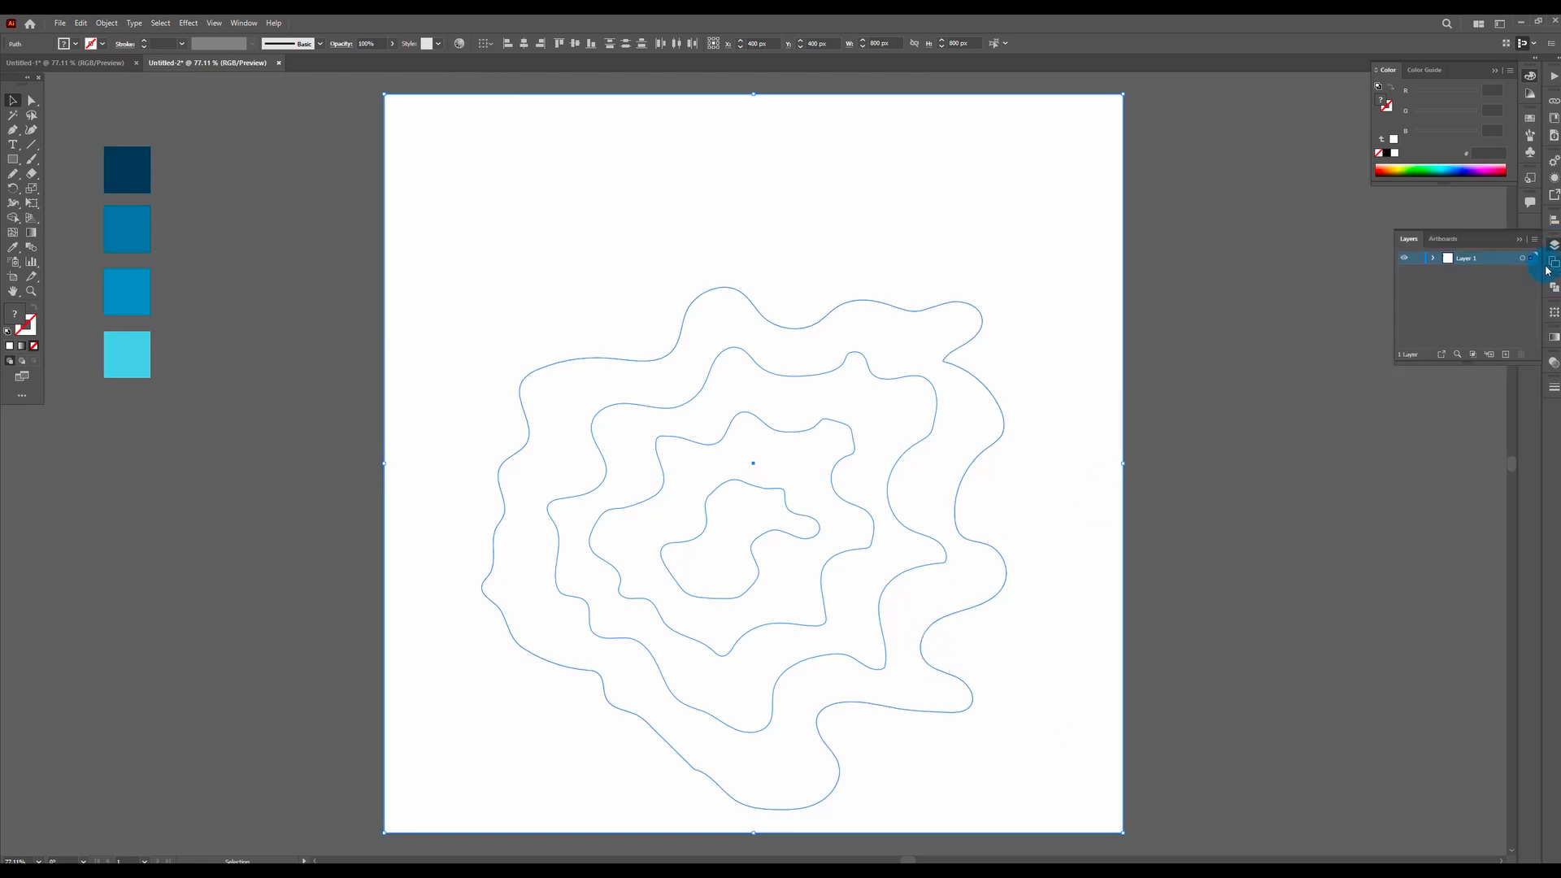
{"action": "left_click", "coordinate": [1554, 246]}
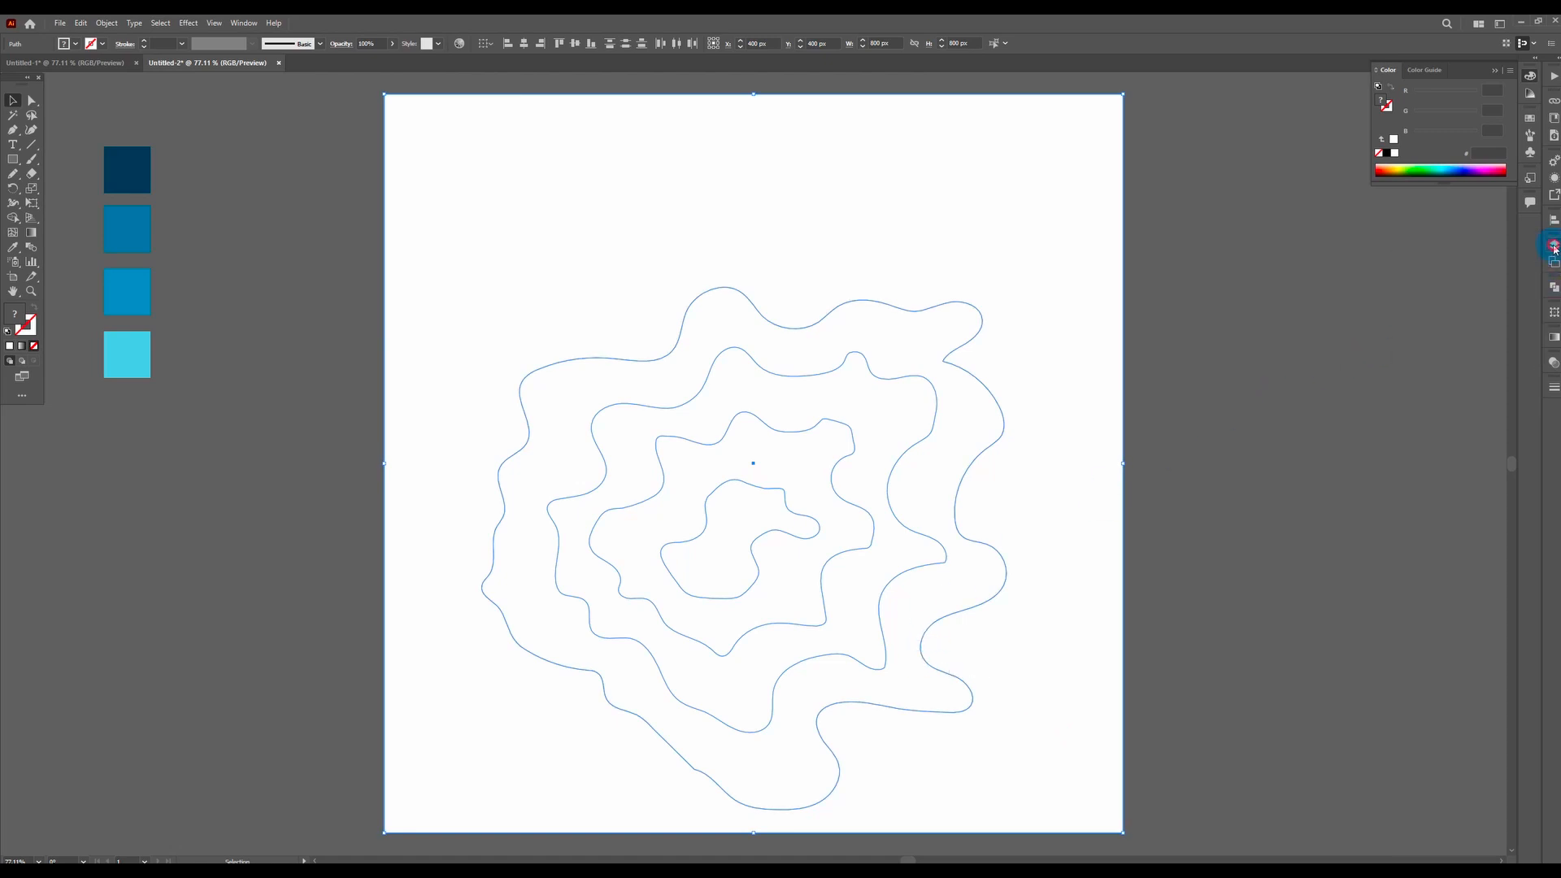
{"action": "left_click", "coordinate": [1555, 289]}
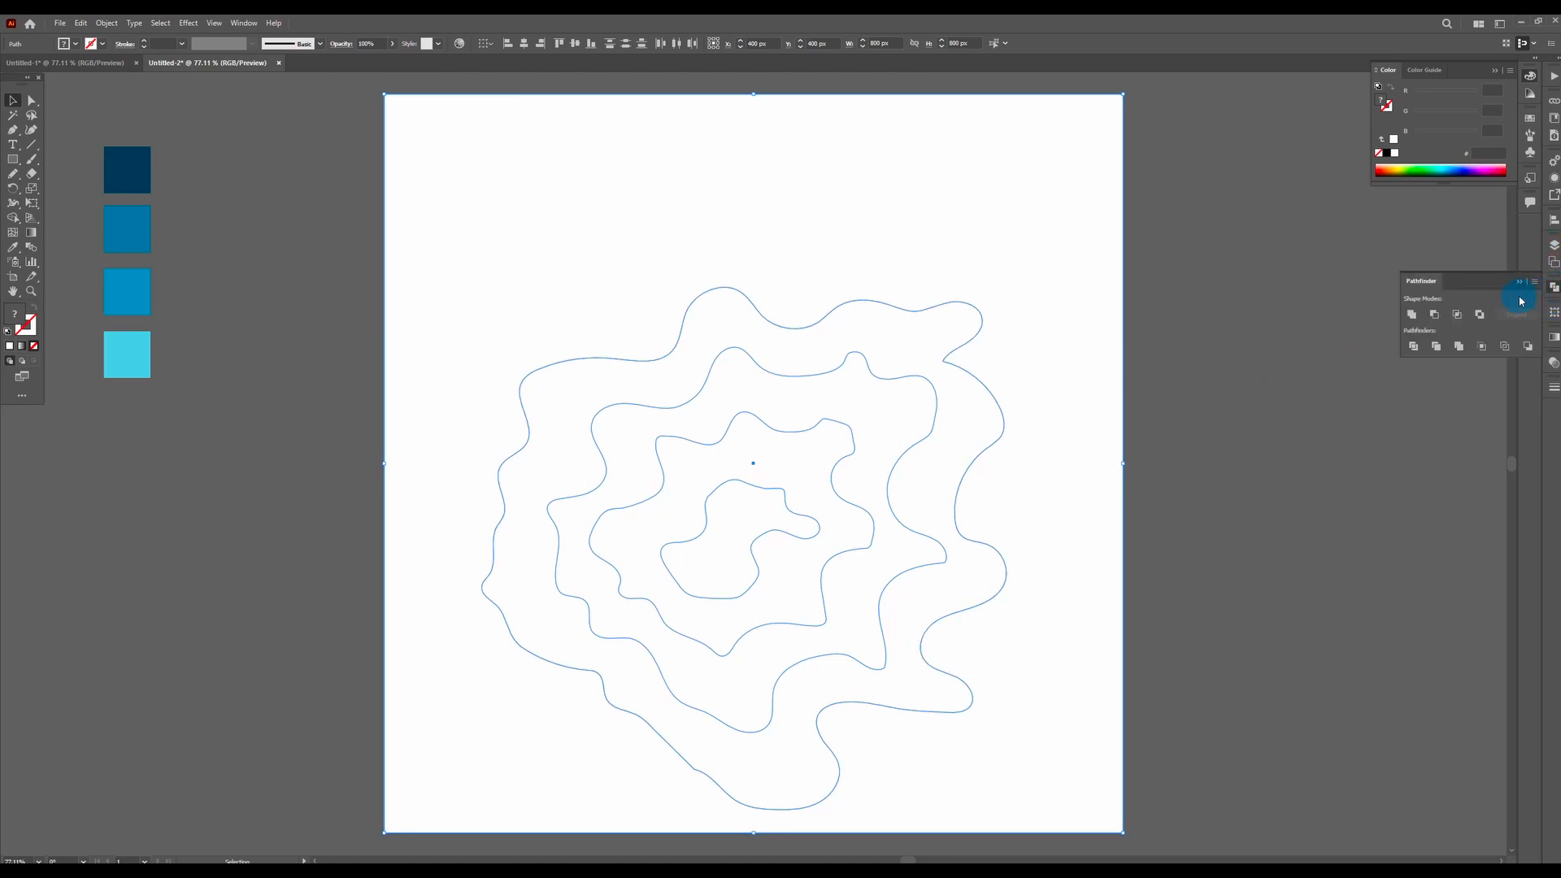
{"action": "left_click", "coordinate": [1414, 347]}
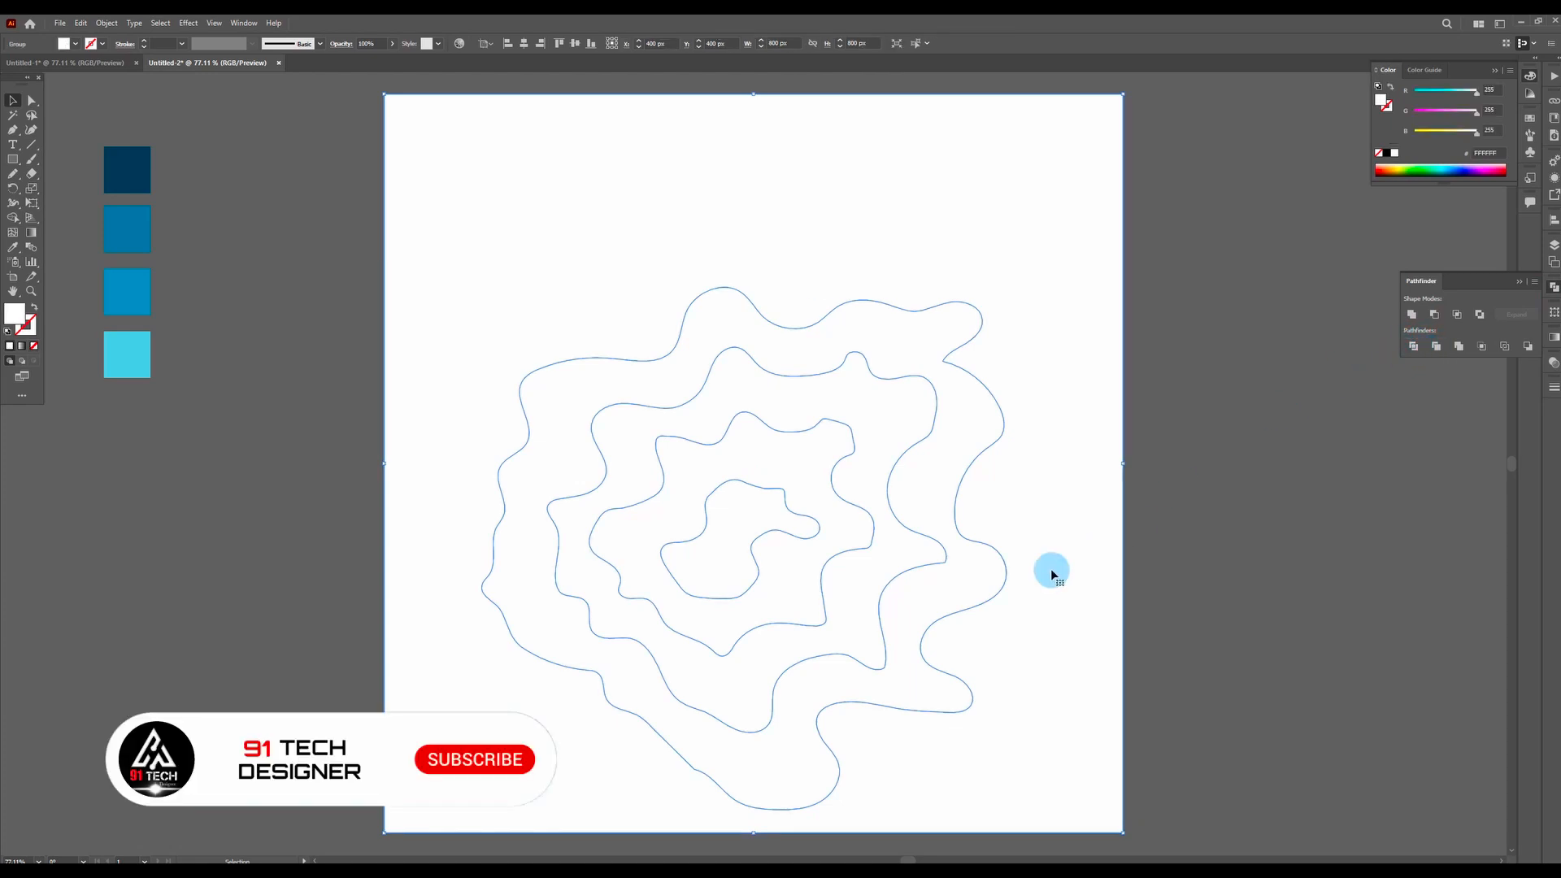
- Ungroup the divided shapes and clear the selection
{"action": "right_click", "coordinate": [678, 664]}
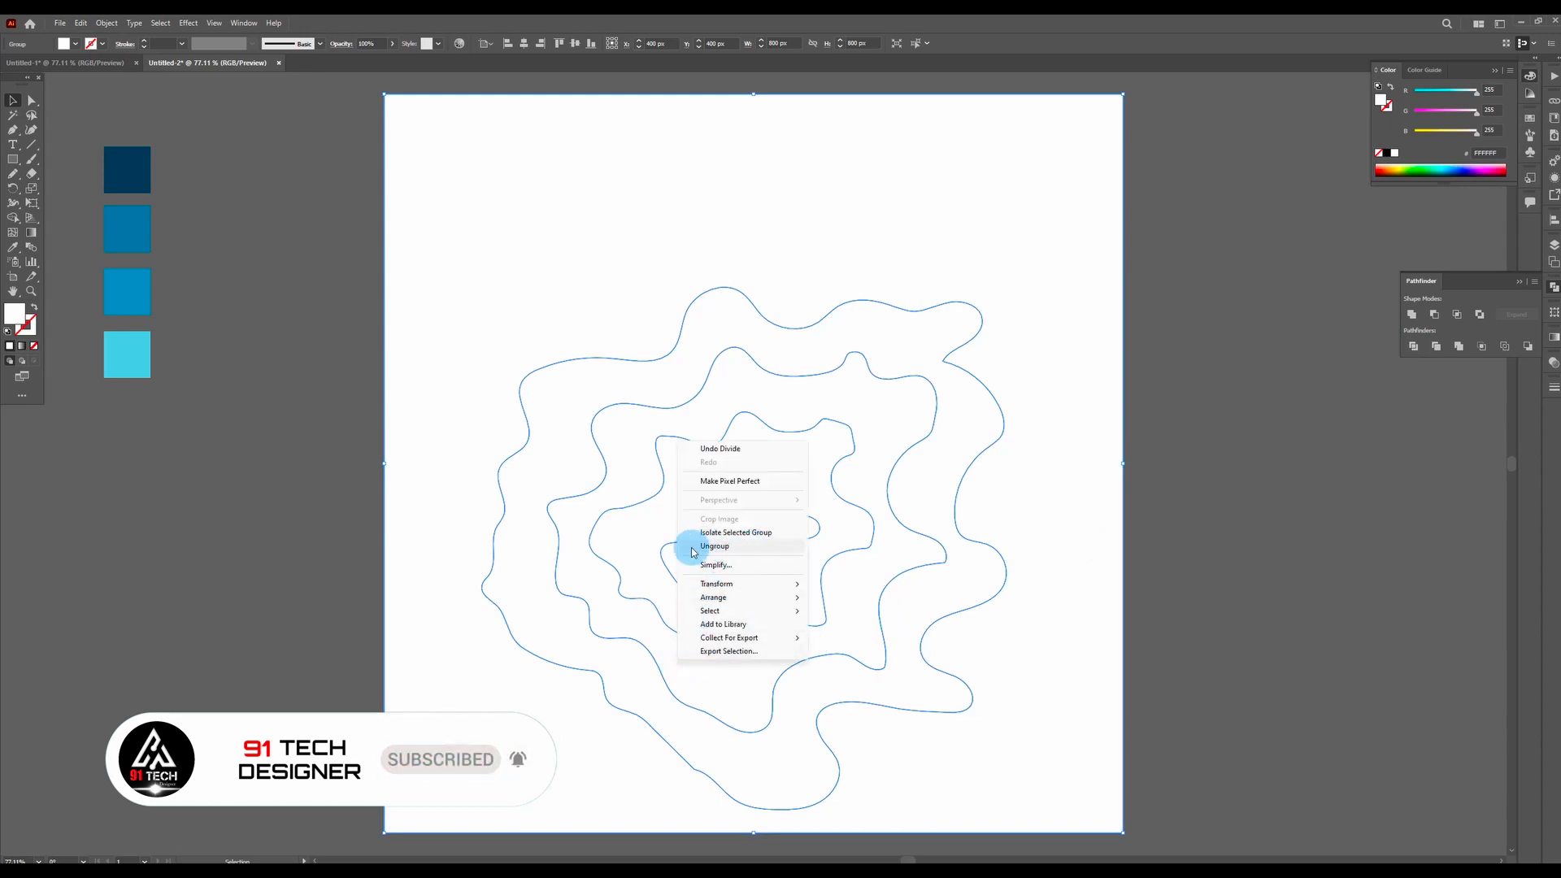
{"action": "left_click", "coordinate": [749, 551]}
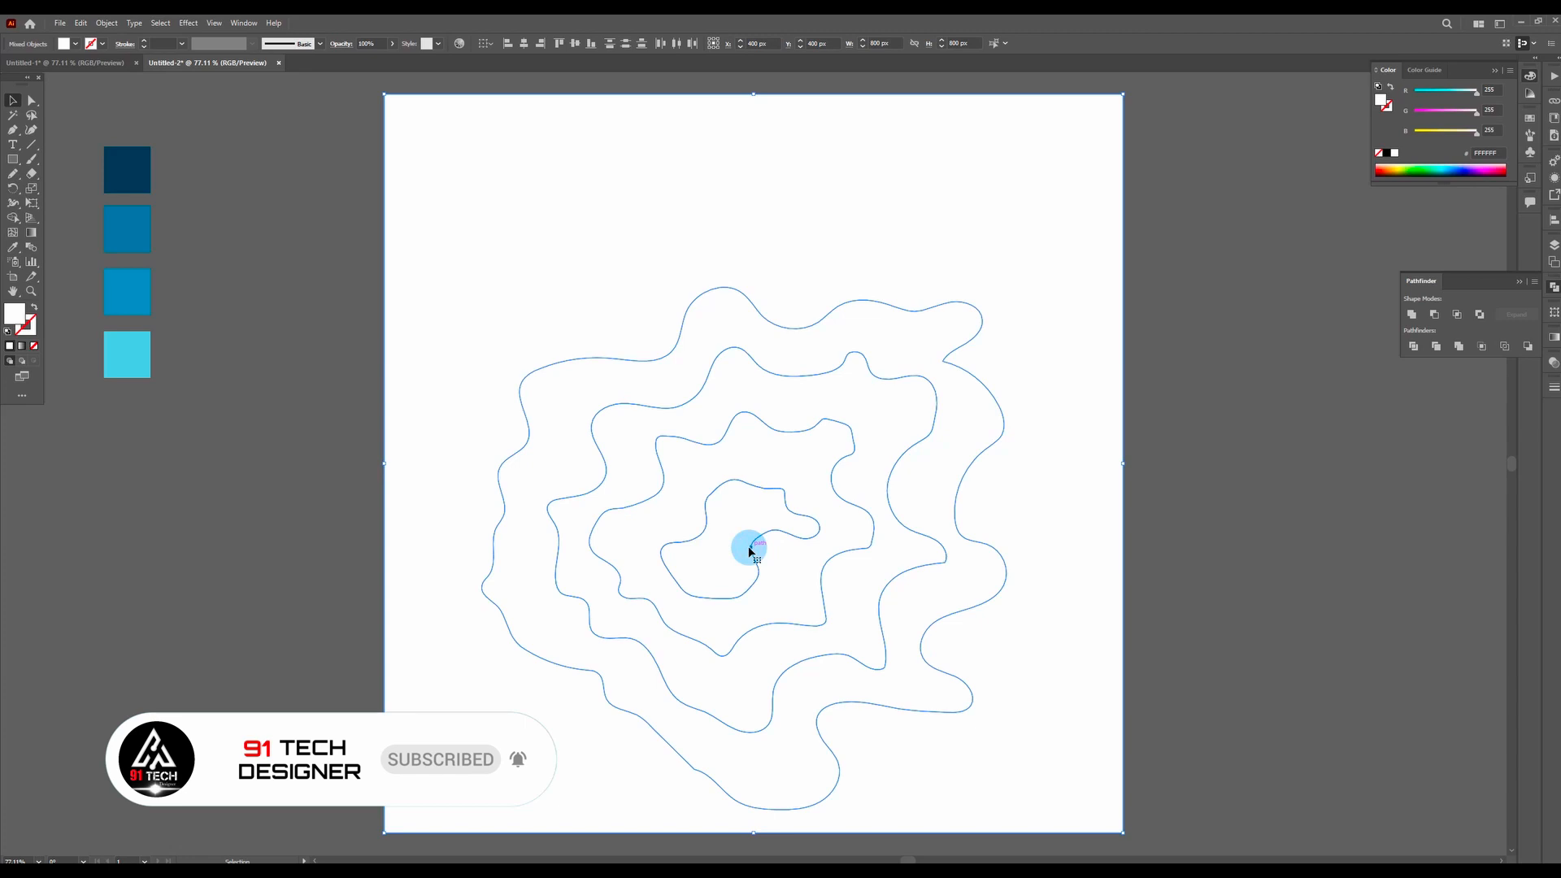
{"action": "left_click", "coordinate": [1517, 284]}
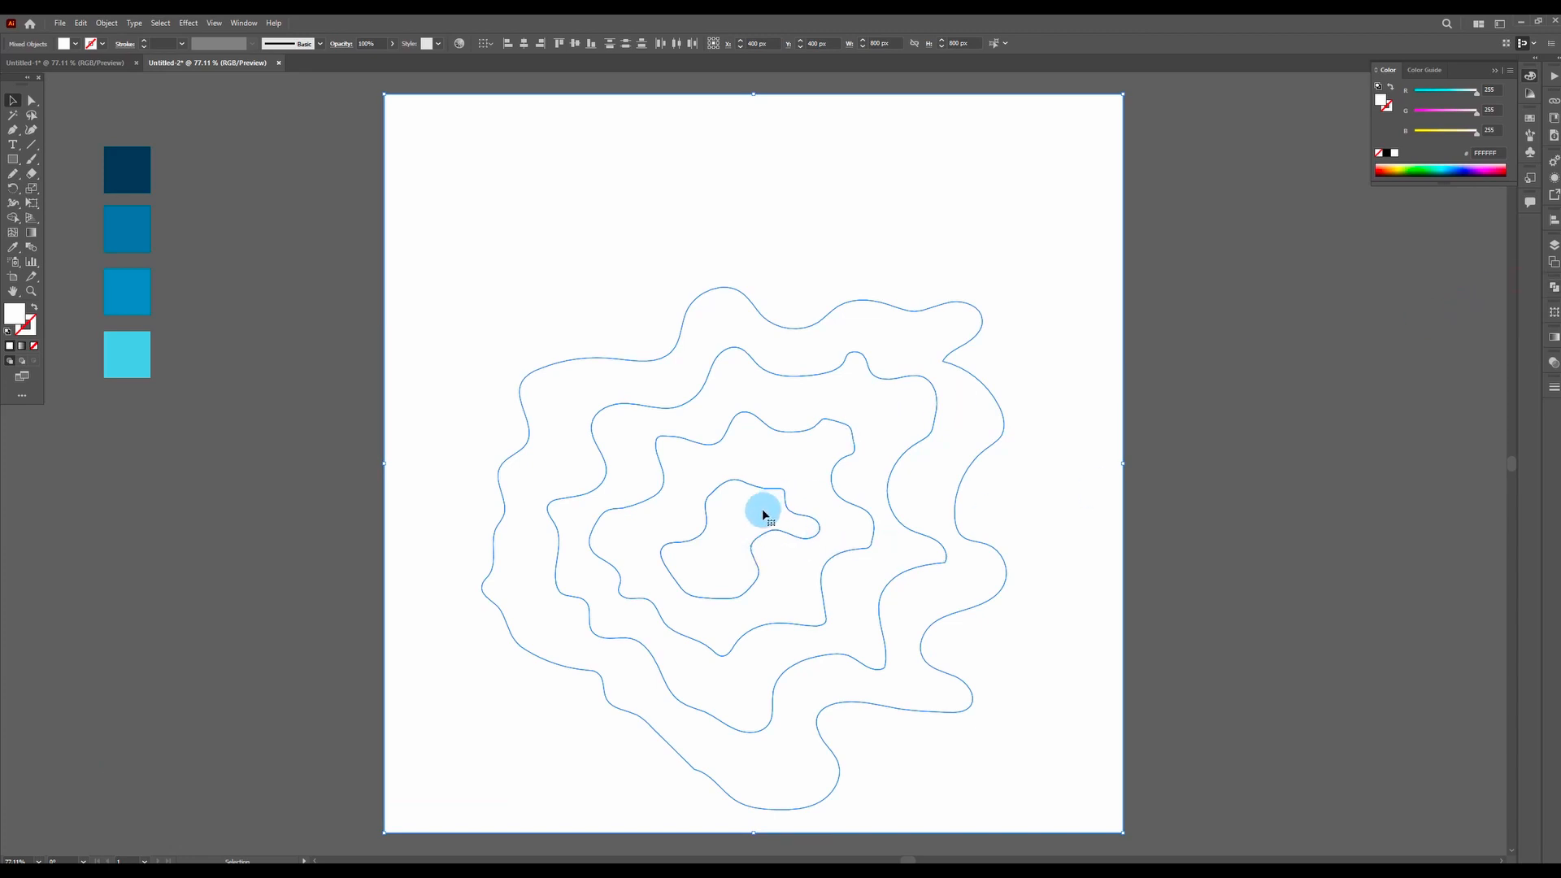
{"action": "left_click", "coordinate": [309, 450]}
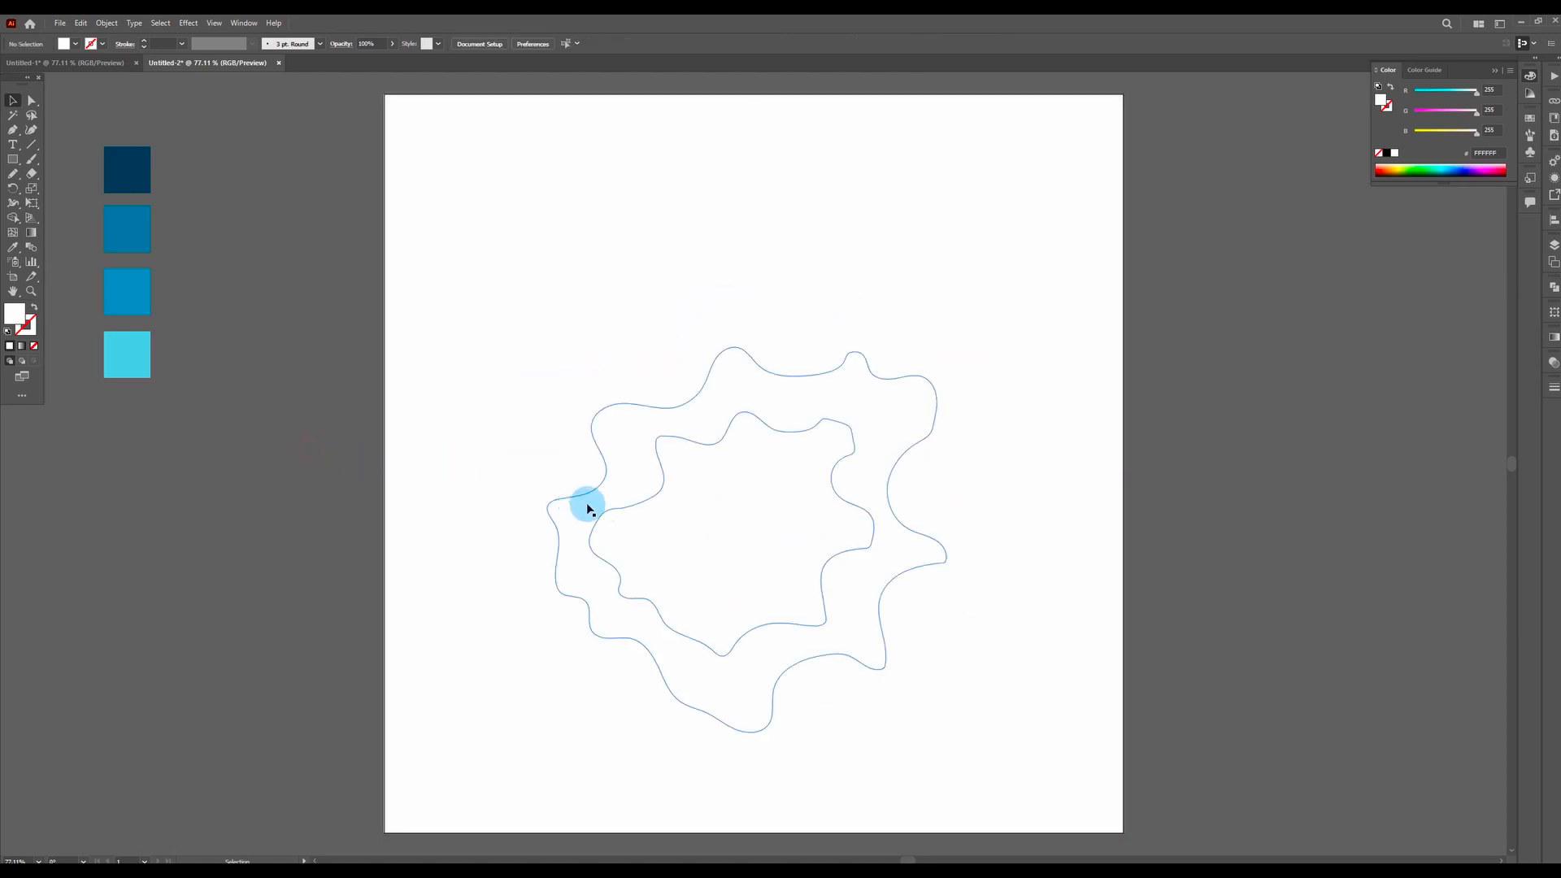
- Fill the innermost wavy shape with the dark navy sample colour using the Eyedropper
{"action": "left_click", "coordinate": [710, 497]}
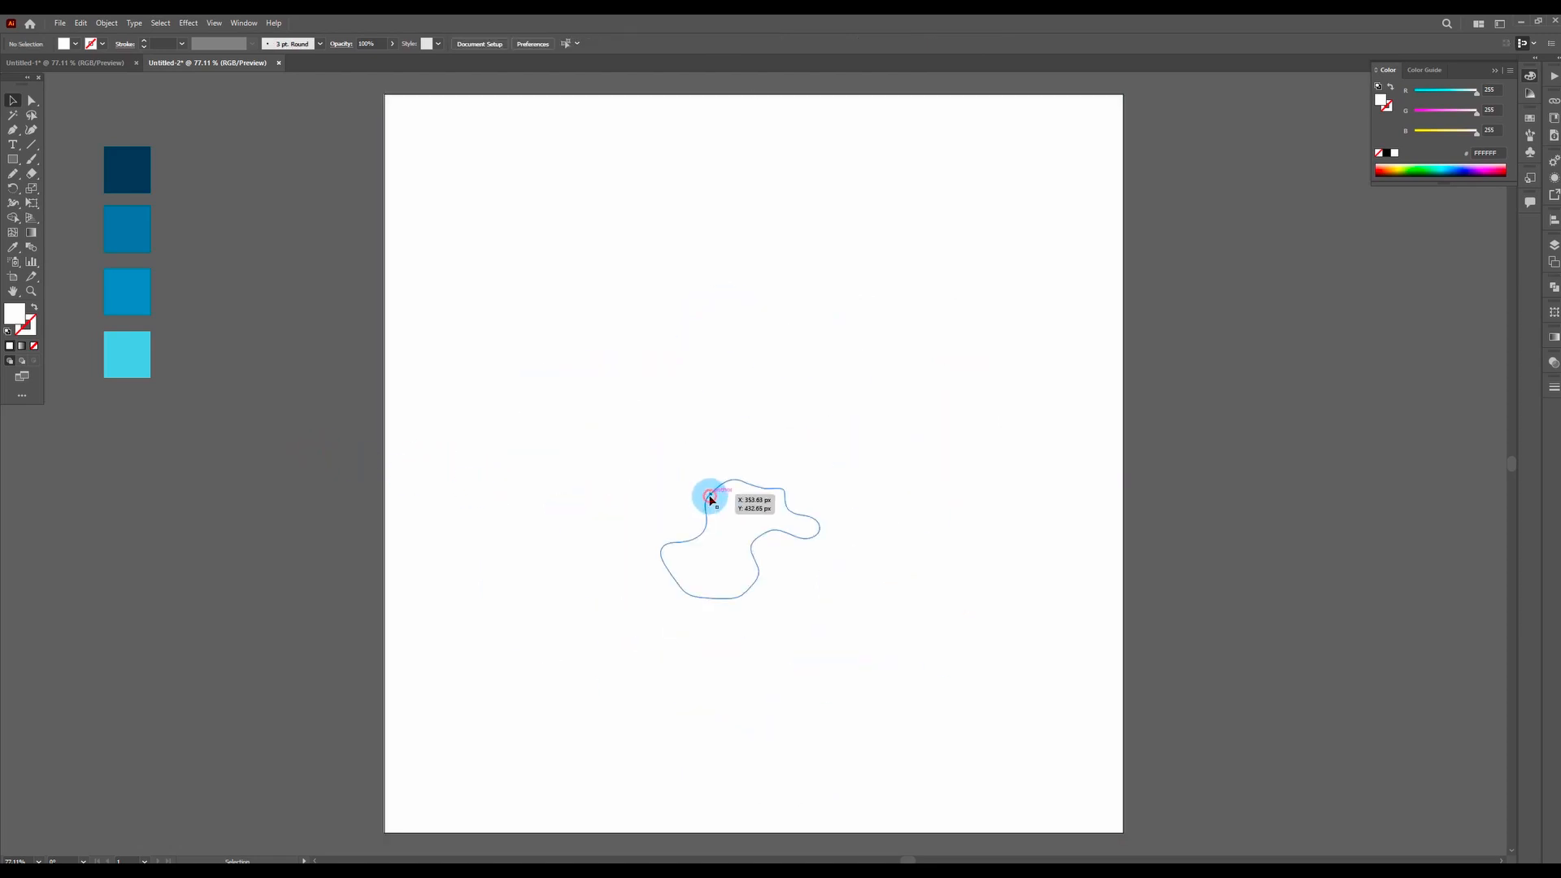
{"action": "left_click", "coordinate": [15, 249]}
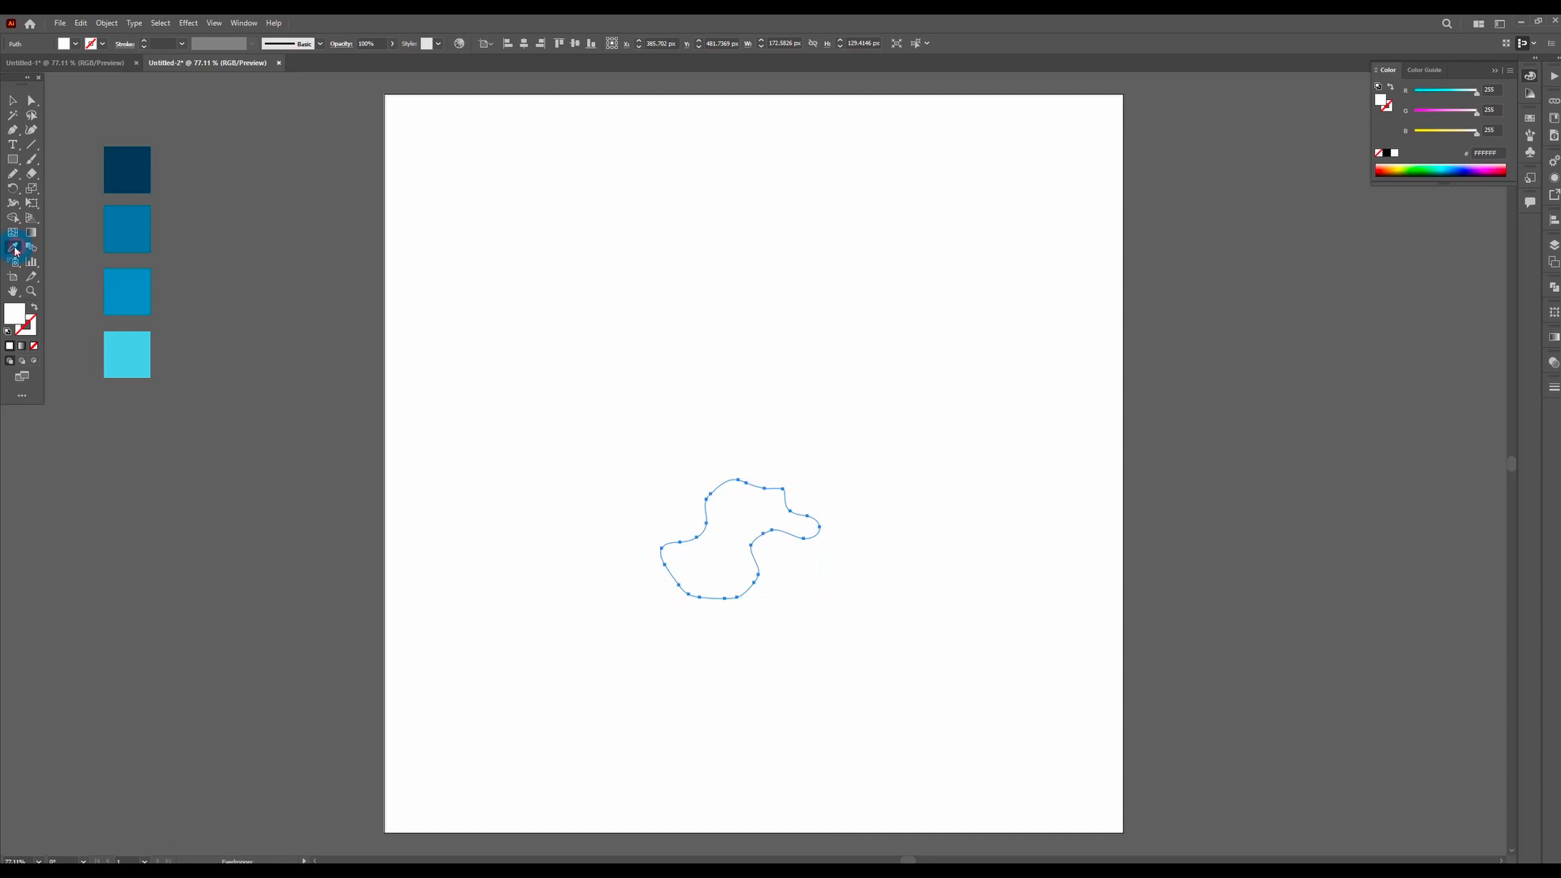
{"action": "left_click", "coordinate": [129, 173]}
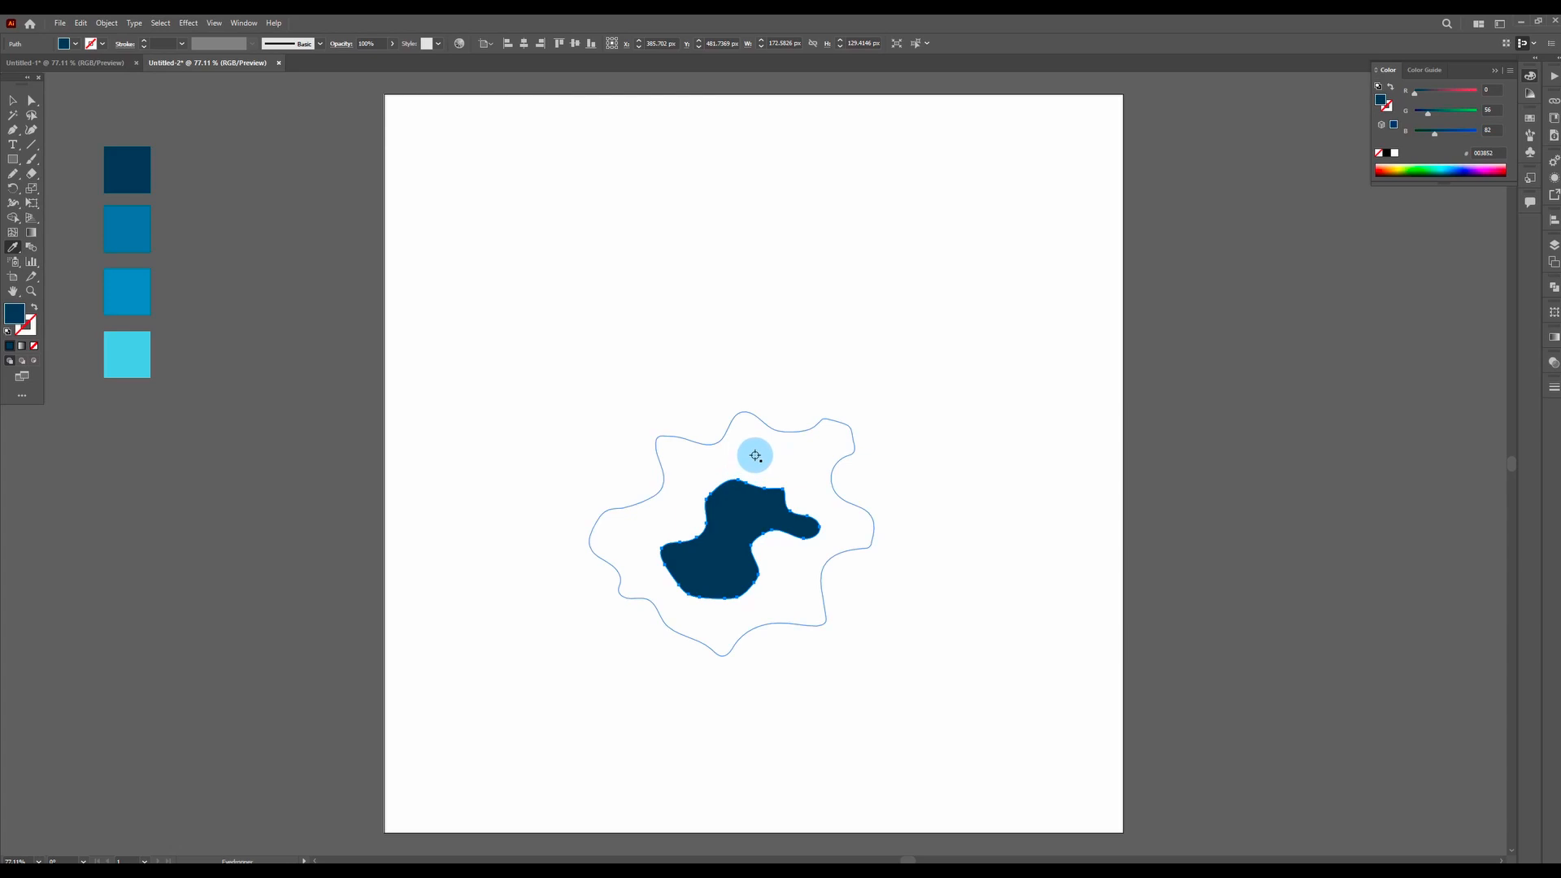
- Fill the ring around the navy centre with the second-darkest blue sample using the Eyedropper
{"action": "key", "text": "v"}
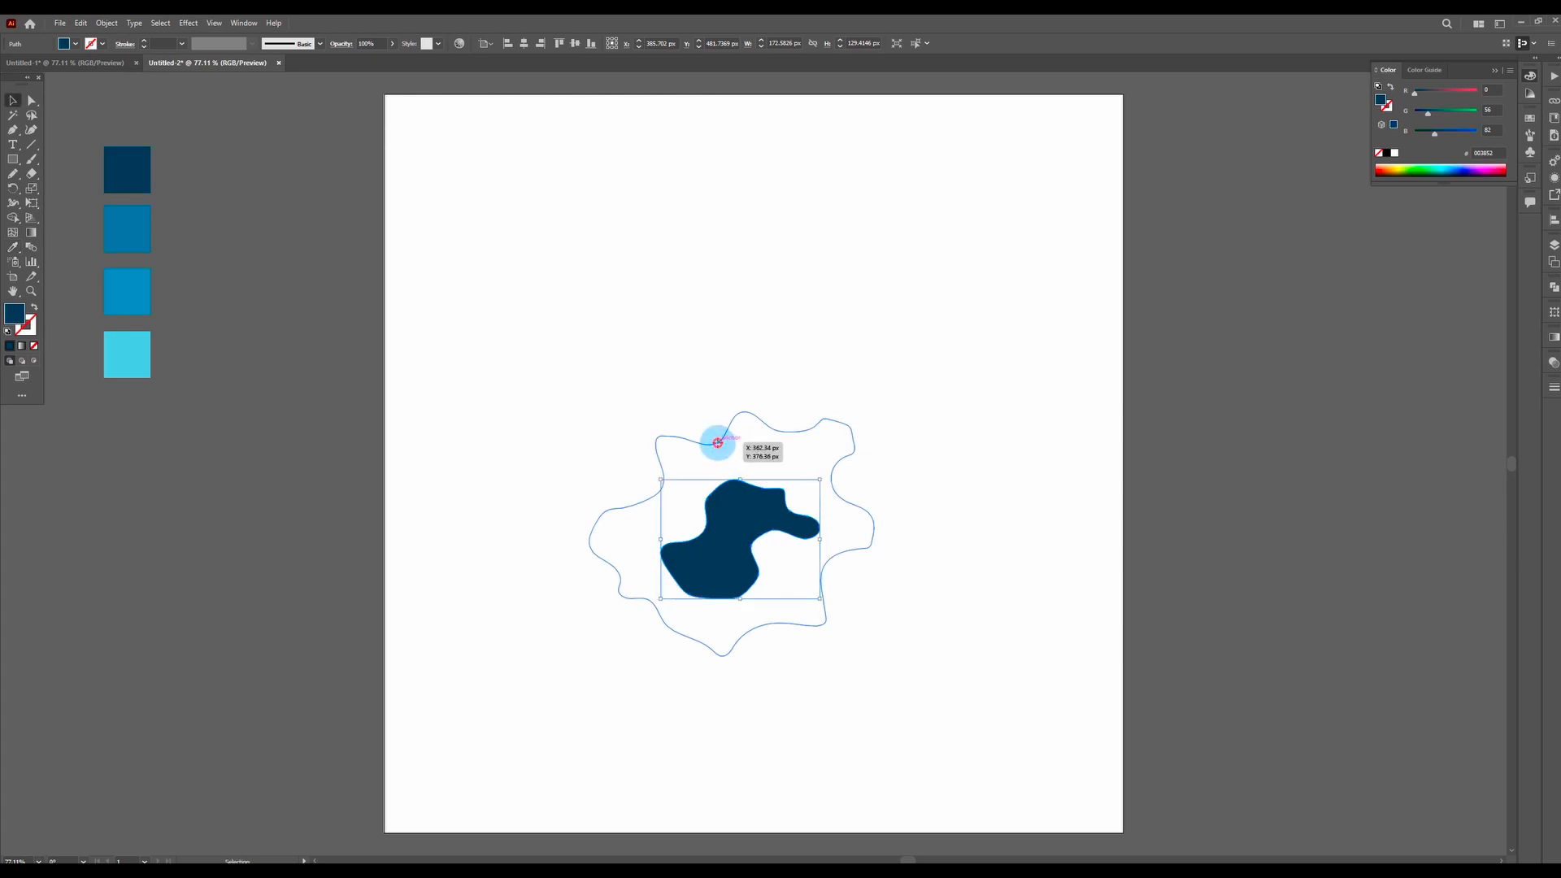
{"action": "left_click", "coordinate": [718, 443]}
{"action": "key", "text": "i"}
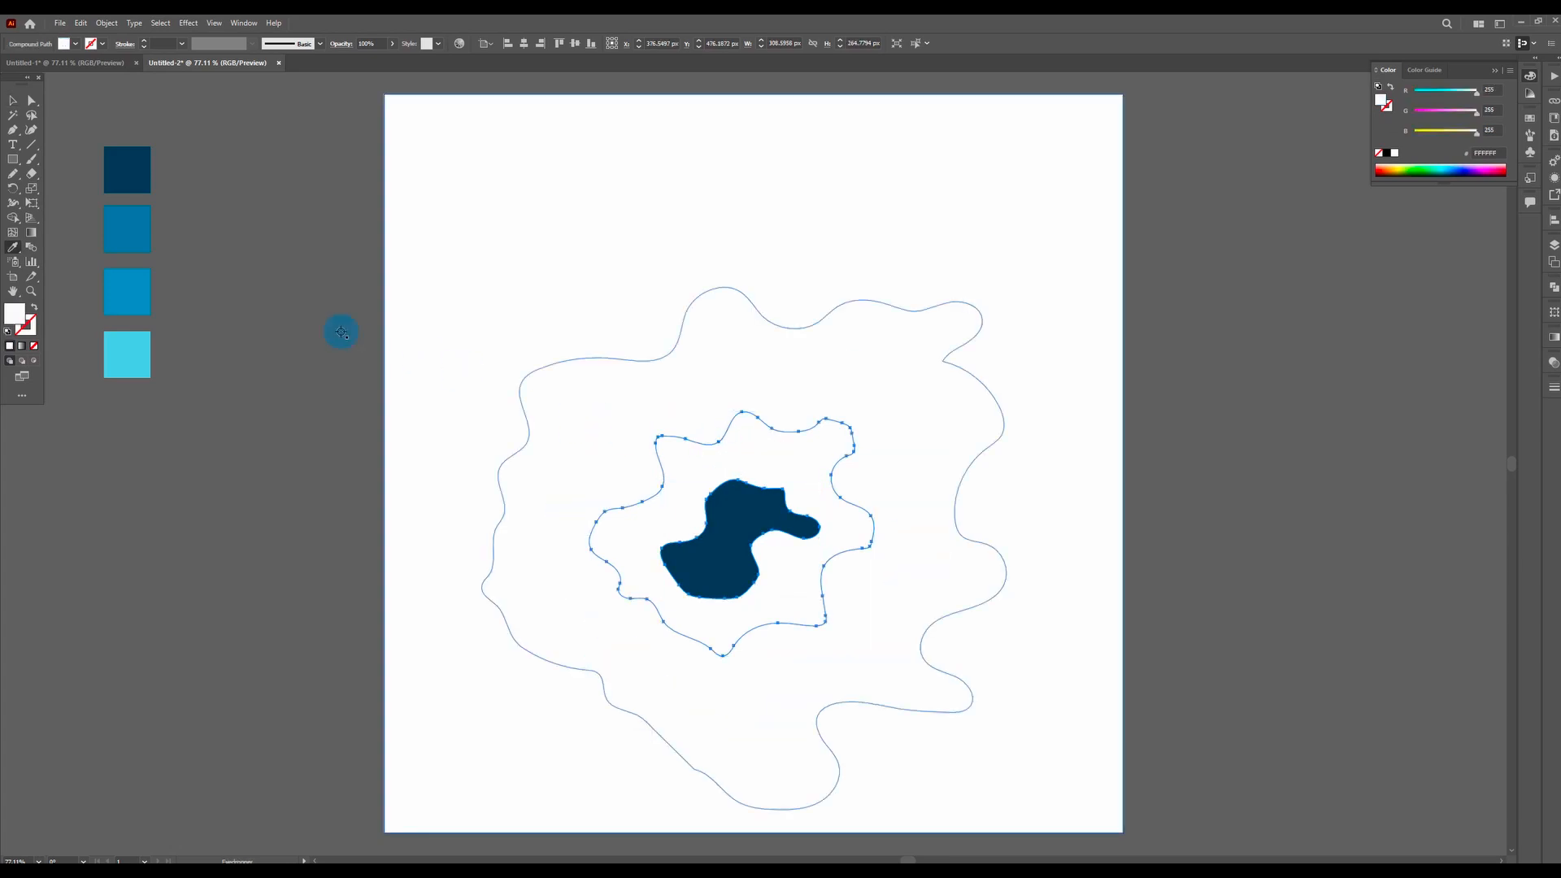
{"action": "left_click", "coordinate": [135, 227]}
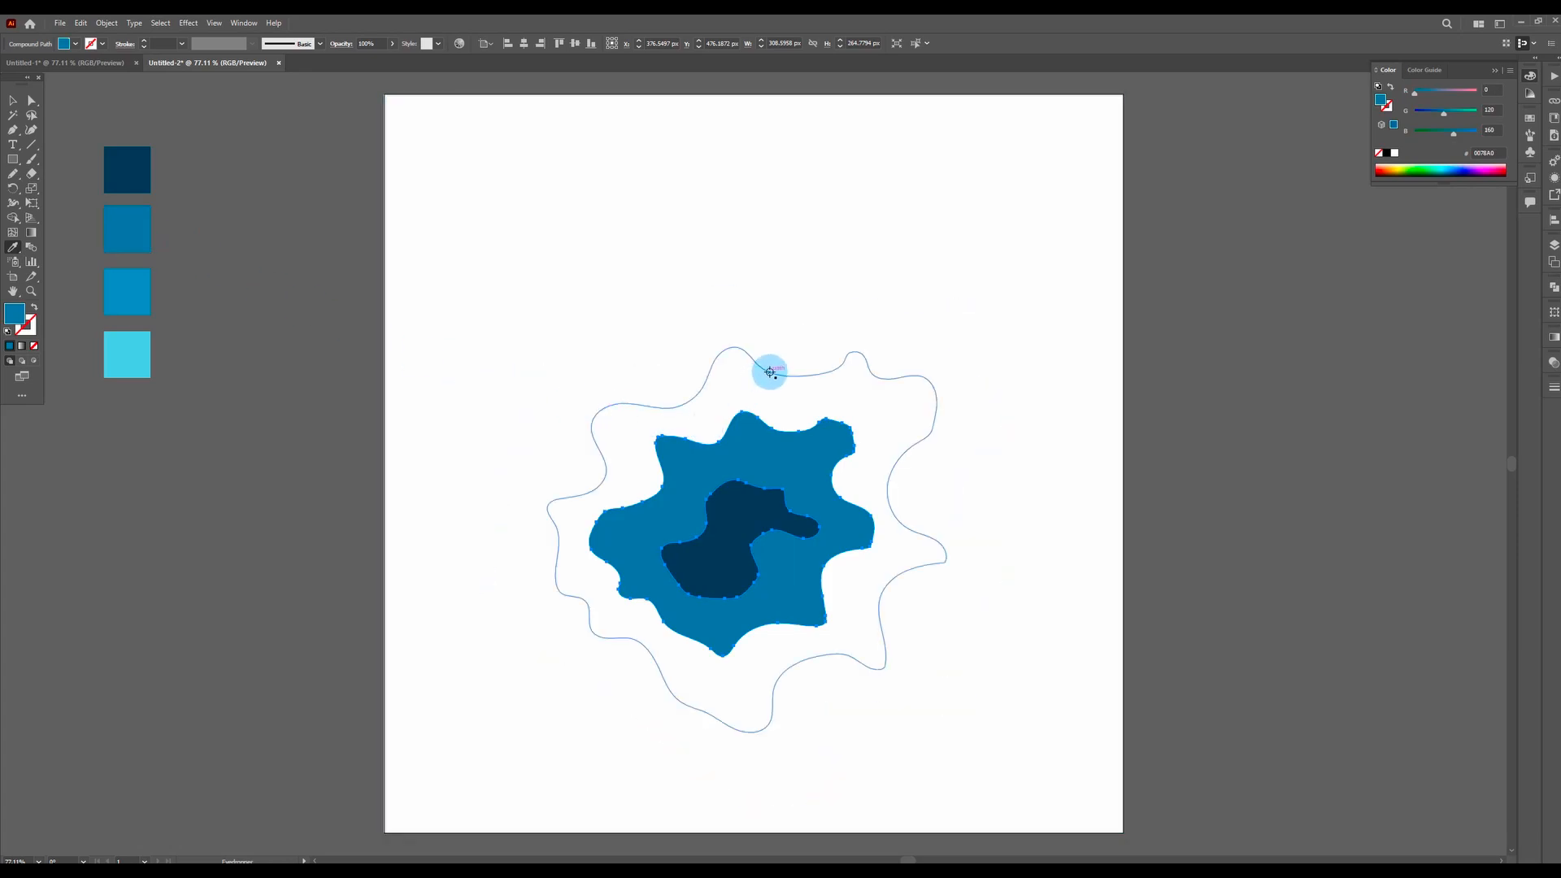
- Fill the third ring from the centre with the medium bright blue sample using the Eyedropper
{"action": "key", "text": "v"}
{"action": "left_click", "coordinate": [770, 375]}
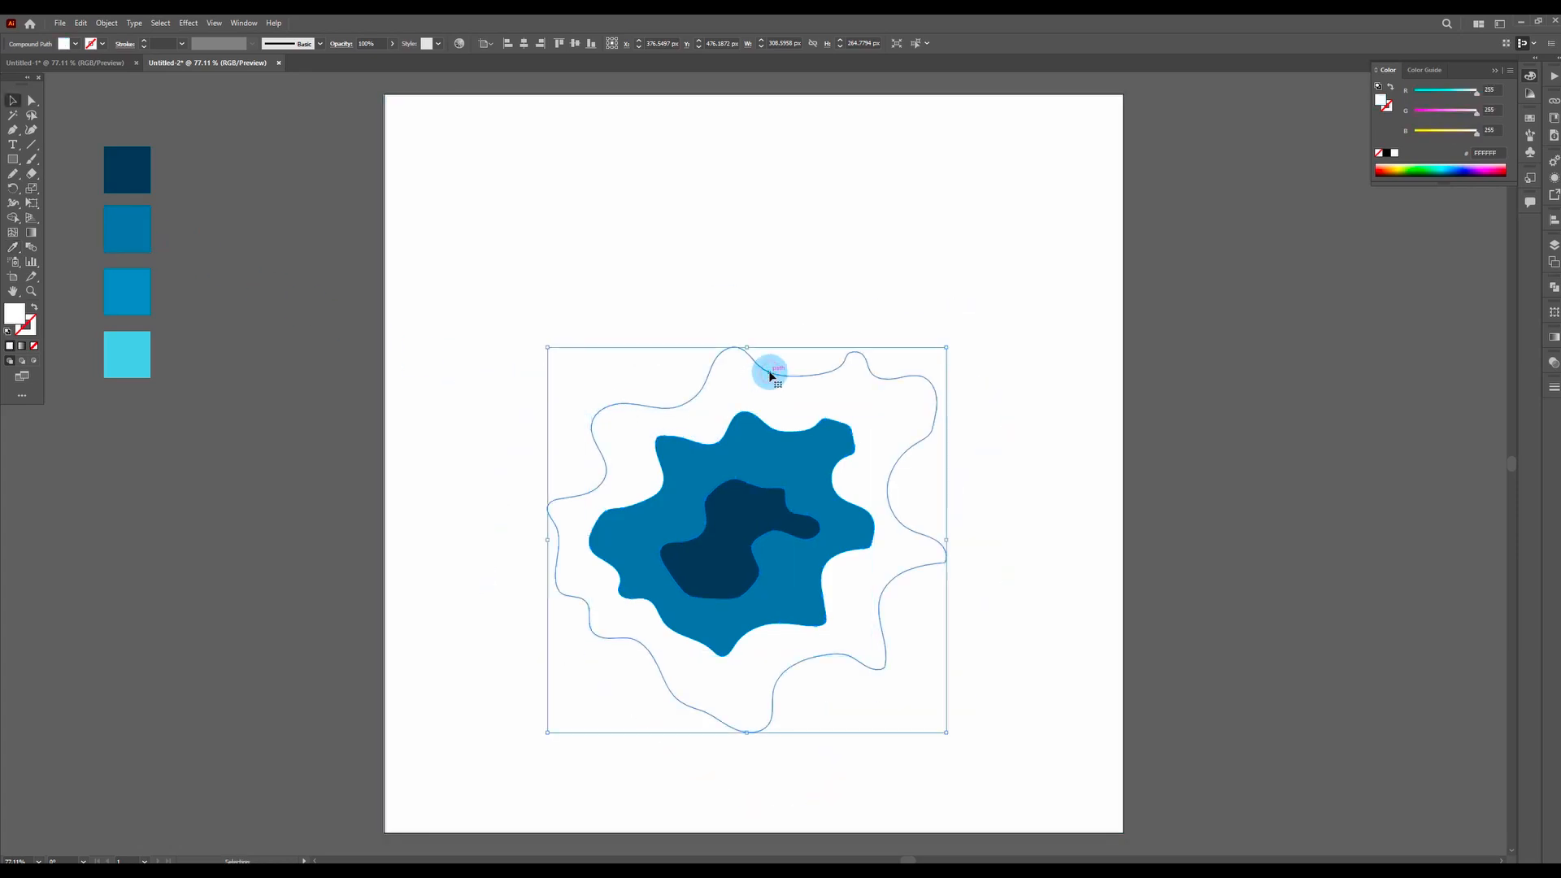
{"action": "key", "text": "i"}
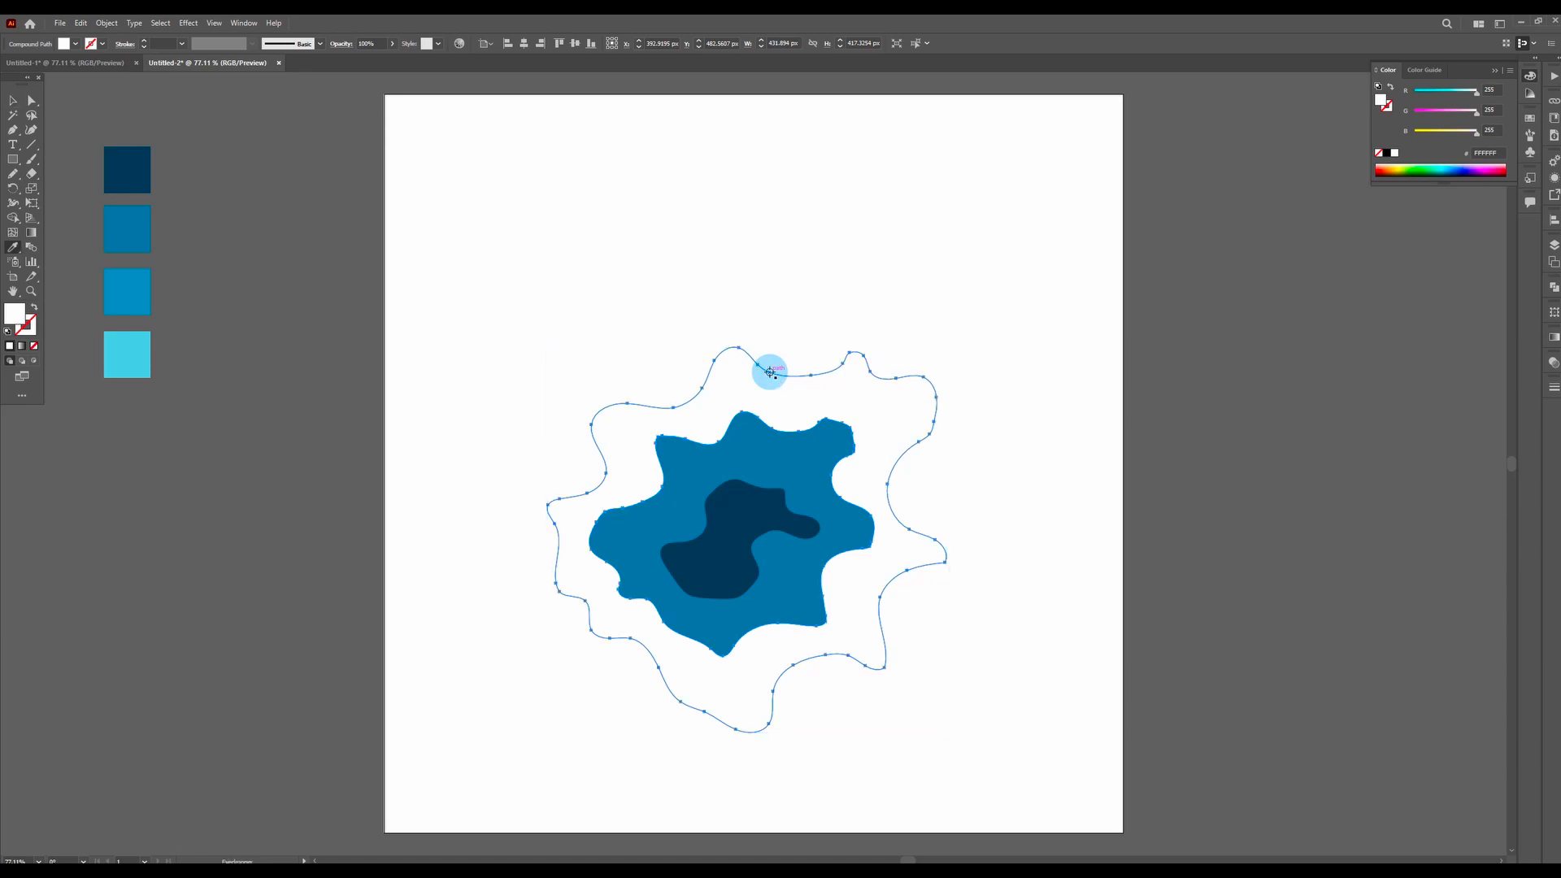
{"action": "left_click", "coordinate": [130, 290]}
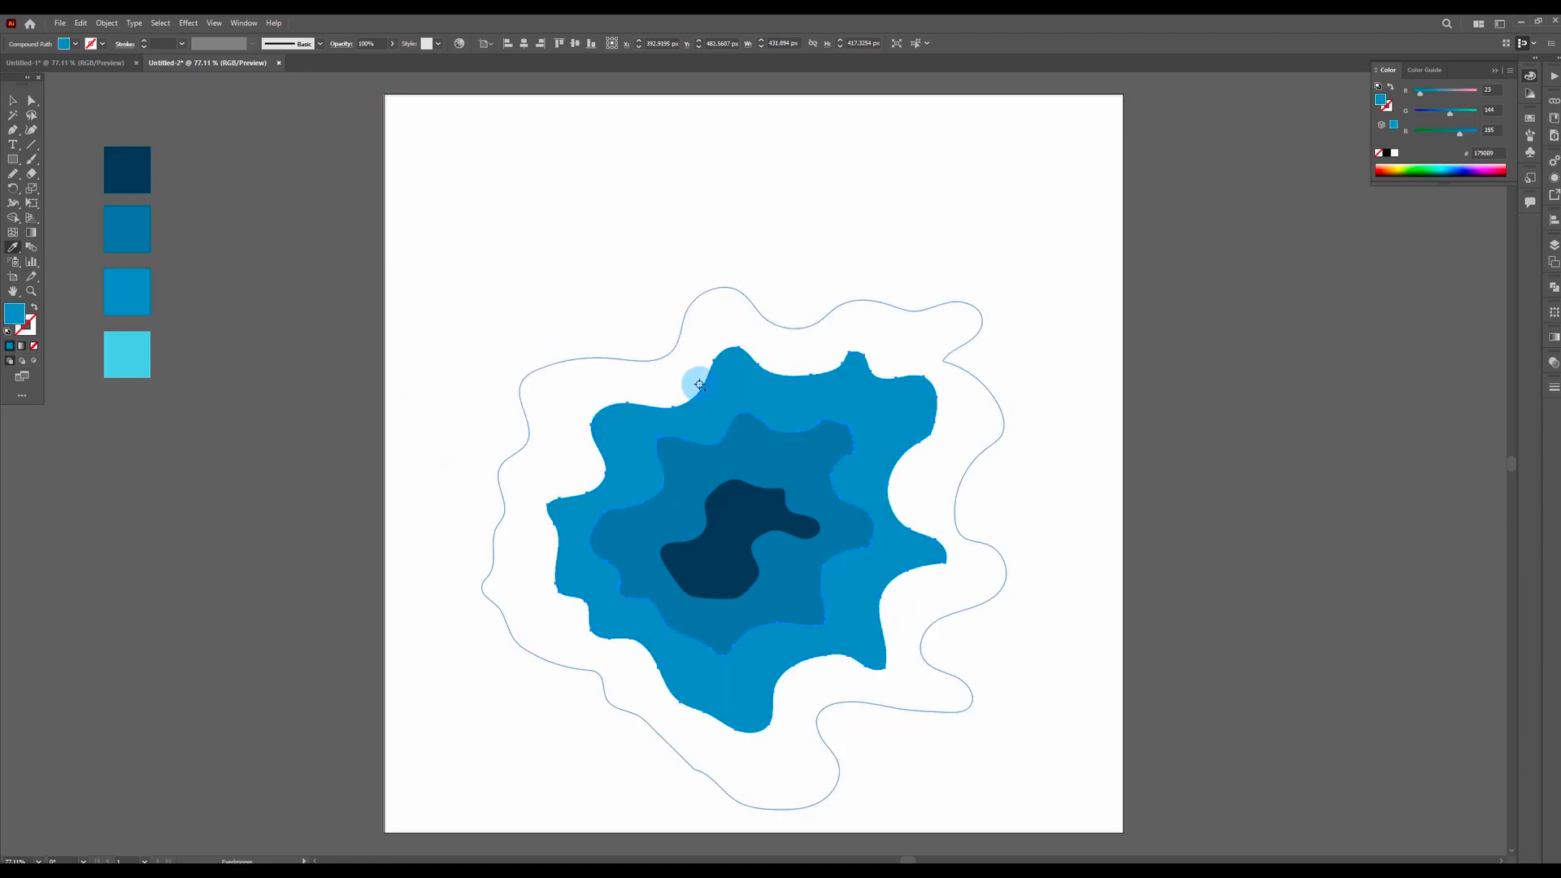
- Fill the outermost wavy ring with the light cyan sample colour using the Eyedropper
{"action": "key", "text": "v"}
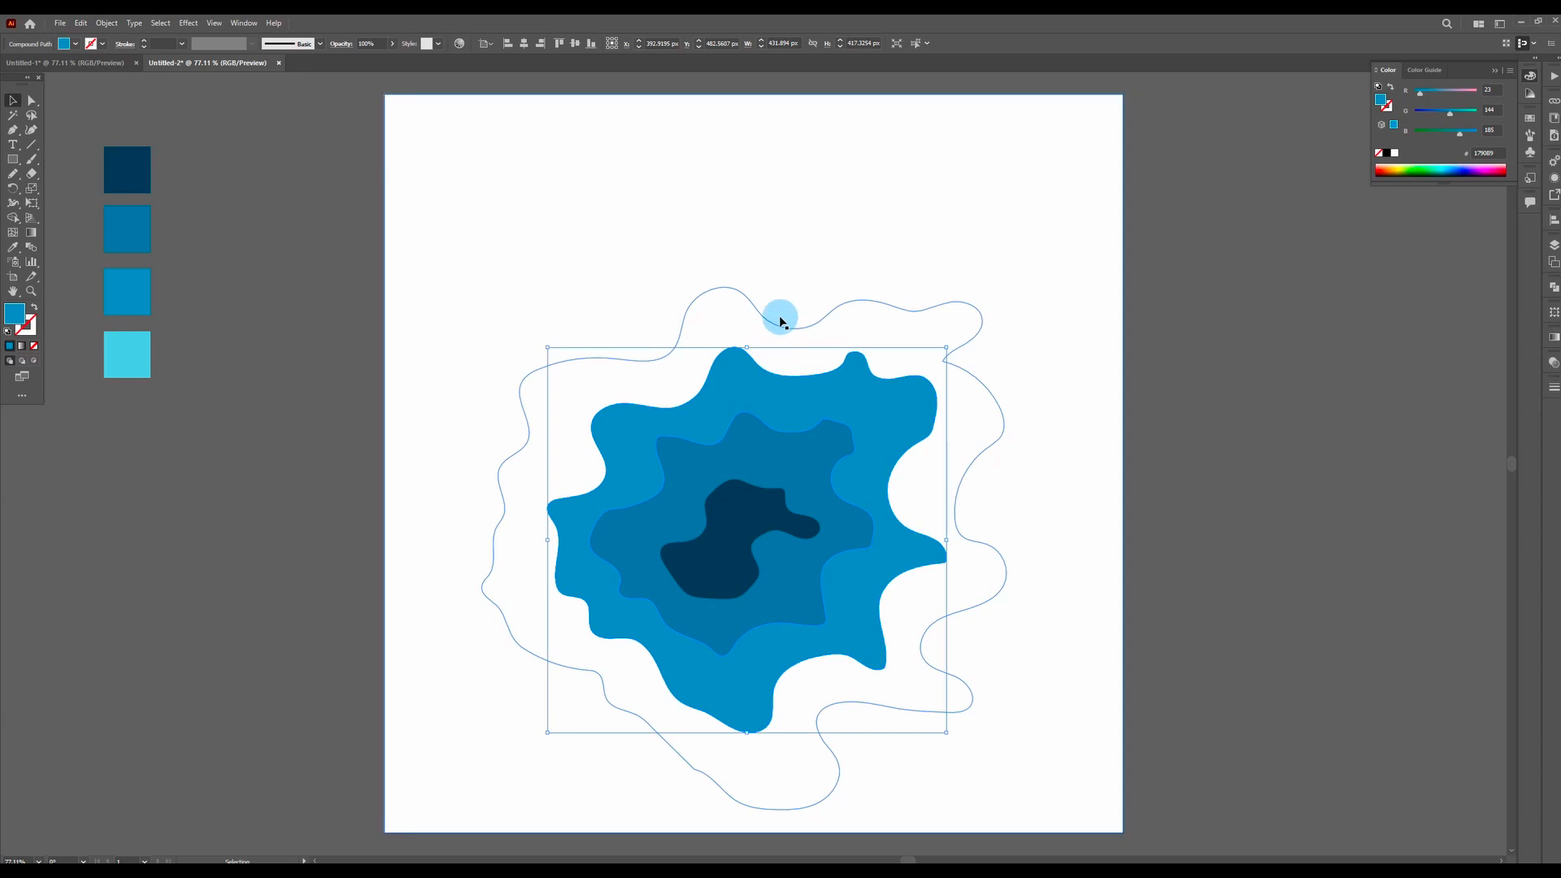
{"action": "key", "text": "i"}
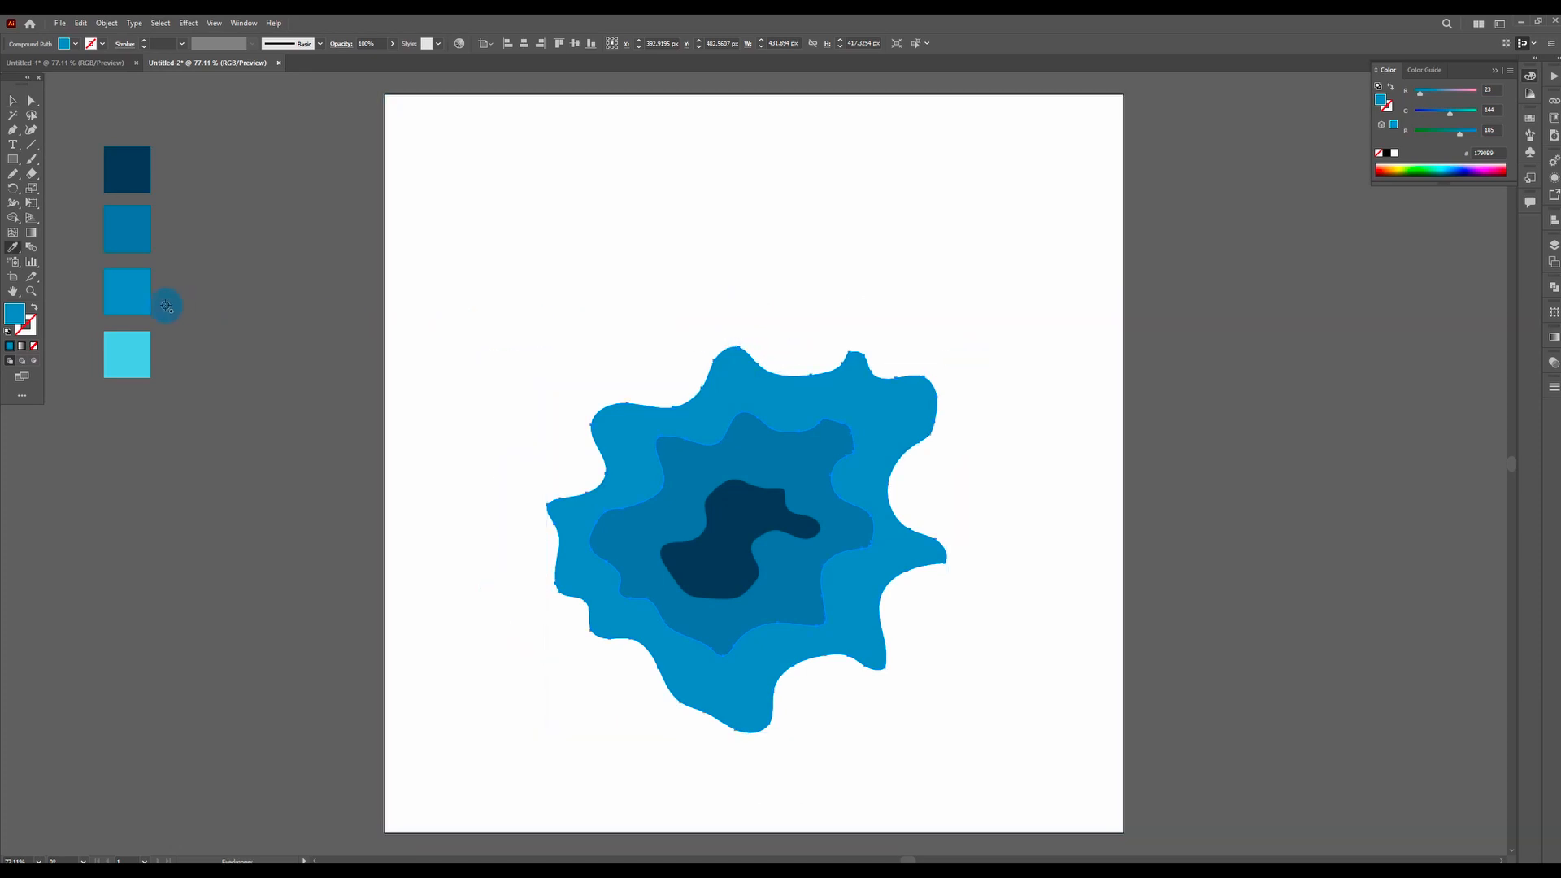
{"action": "key", "text": "v"}
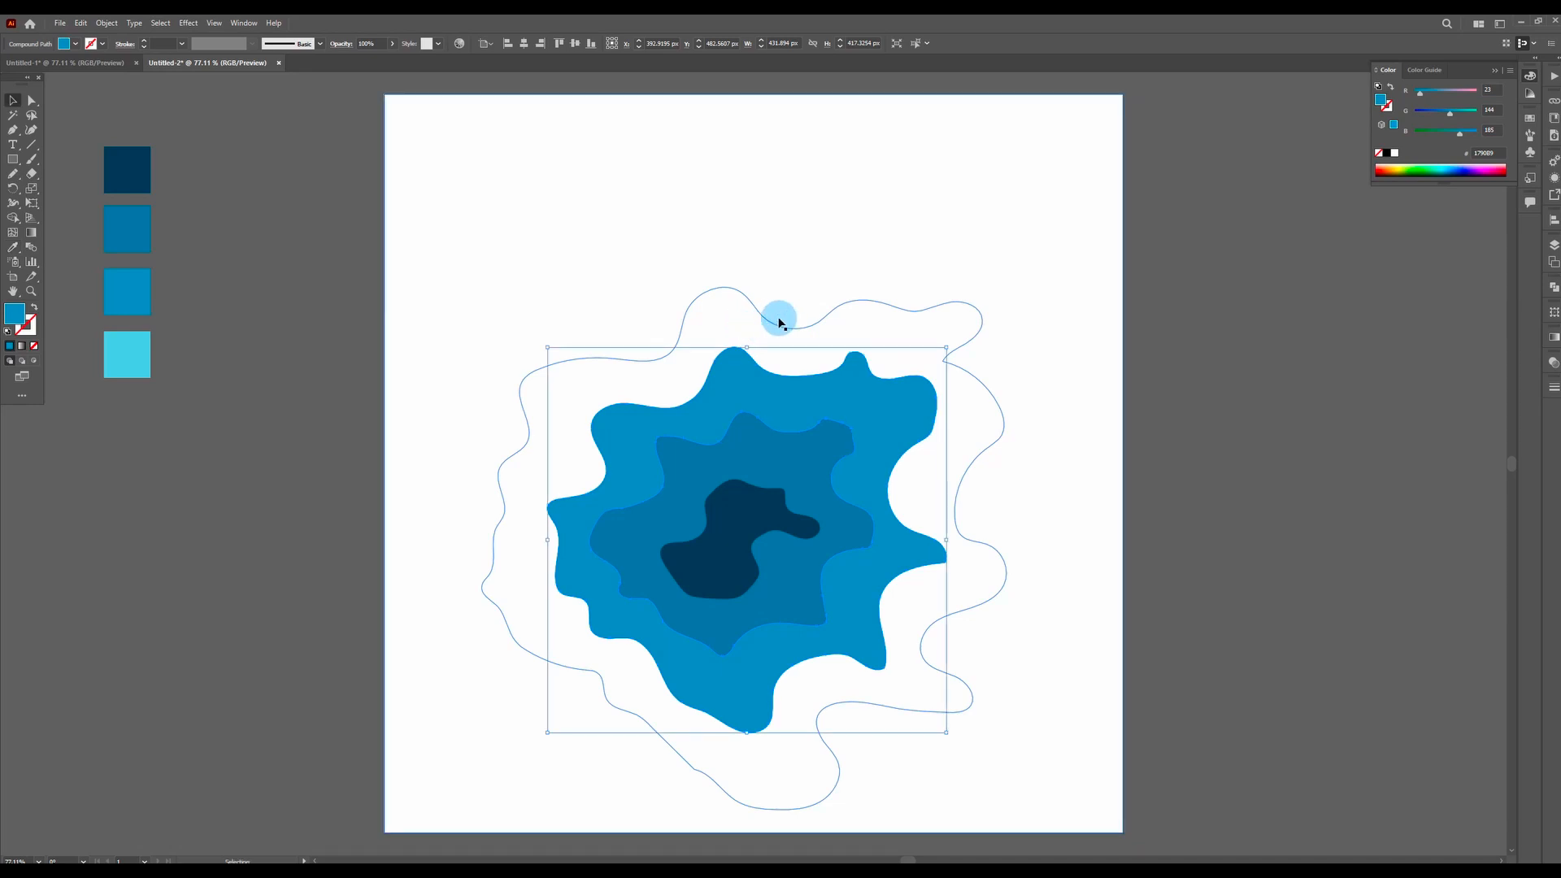
{"action": "left_click", "coordinate": [779, 329]}
{"action": "key", "text": "i"}
{"action": "left_click", "coordinate": [122, 355]}
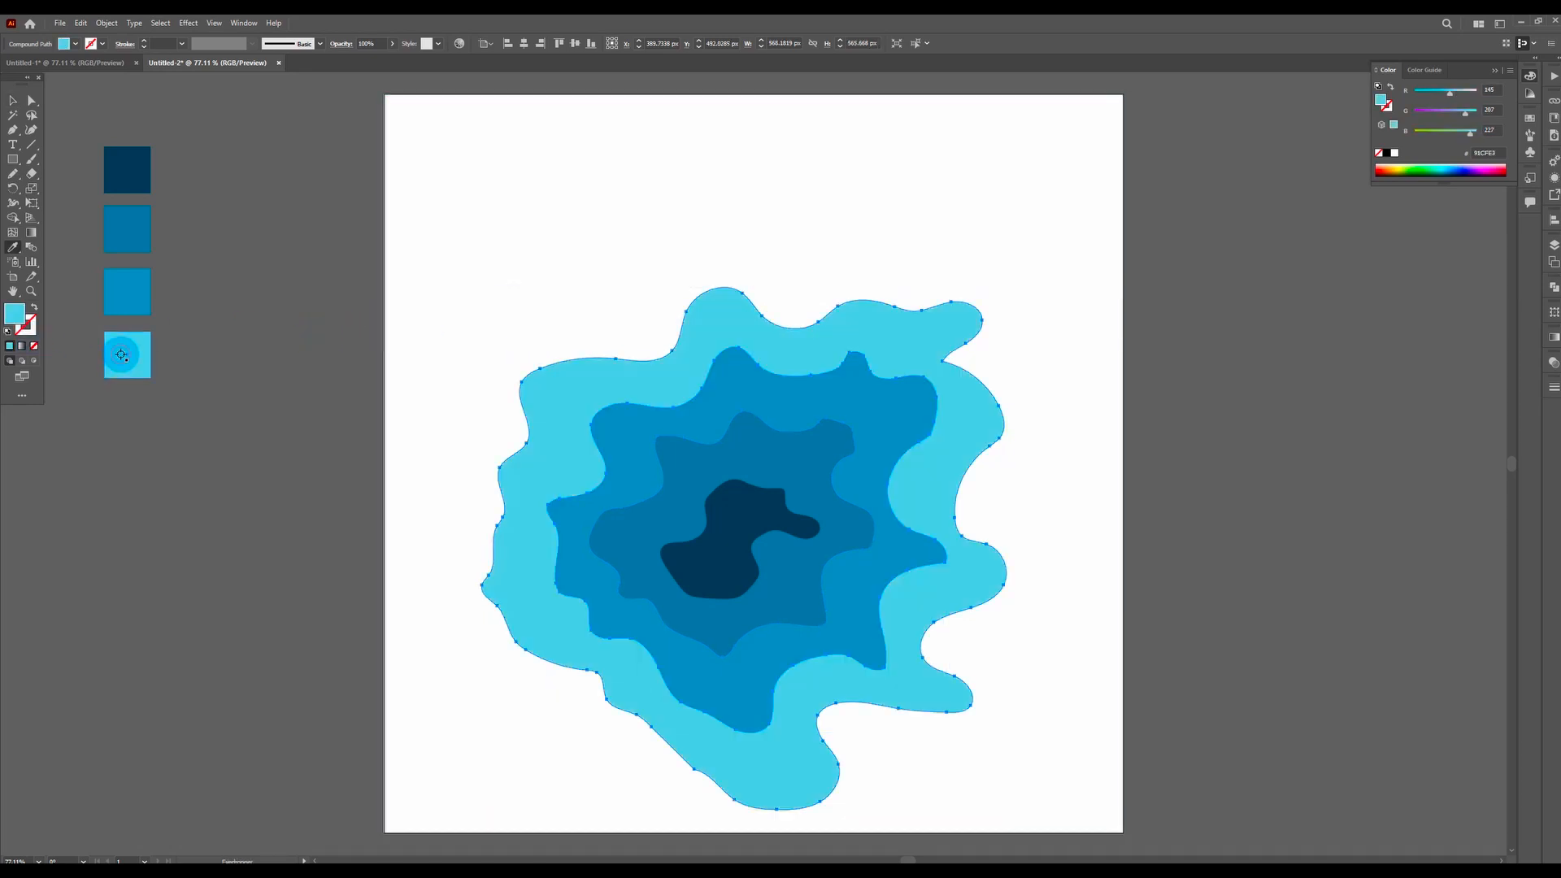
- Apply a Multiply drop shadow with 75% opacity, 10 px X and Y offsets and 5 px blur to the three outer blue rings and white shape
{"action": "left_click", "coordinate": [19, 101]}
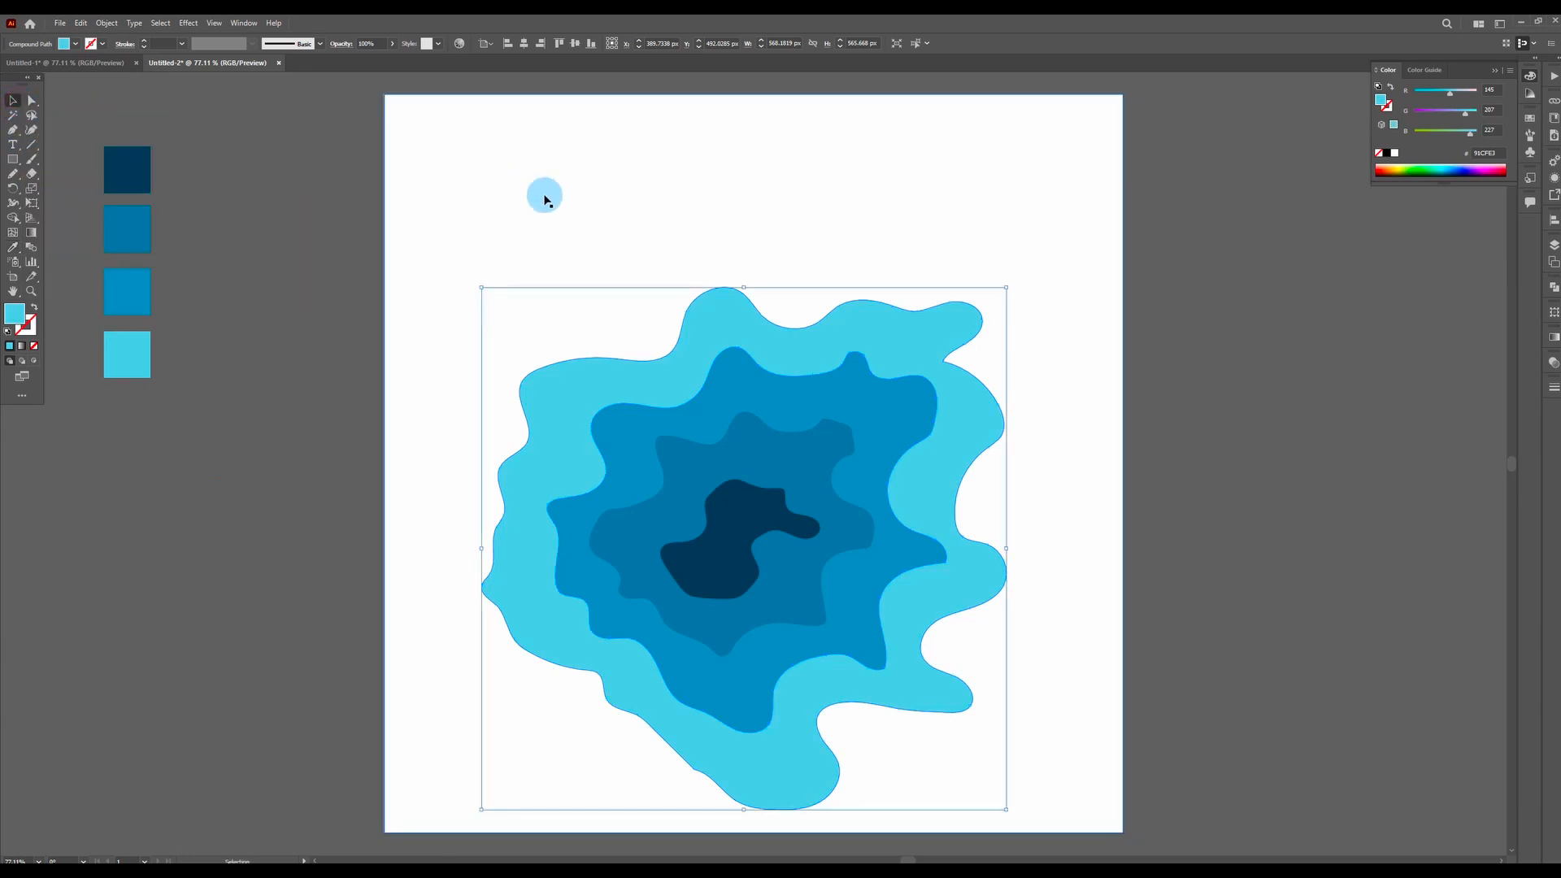
{"action": "left_click", "coordinate": [645, 535]}
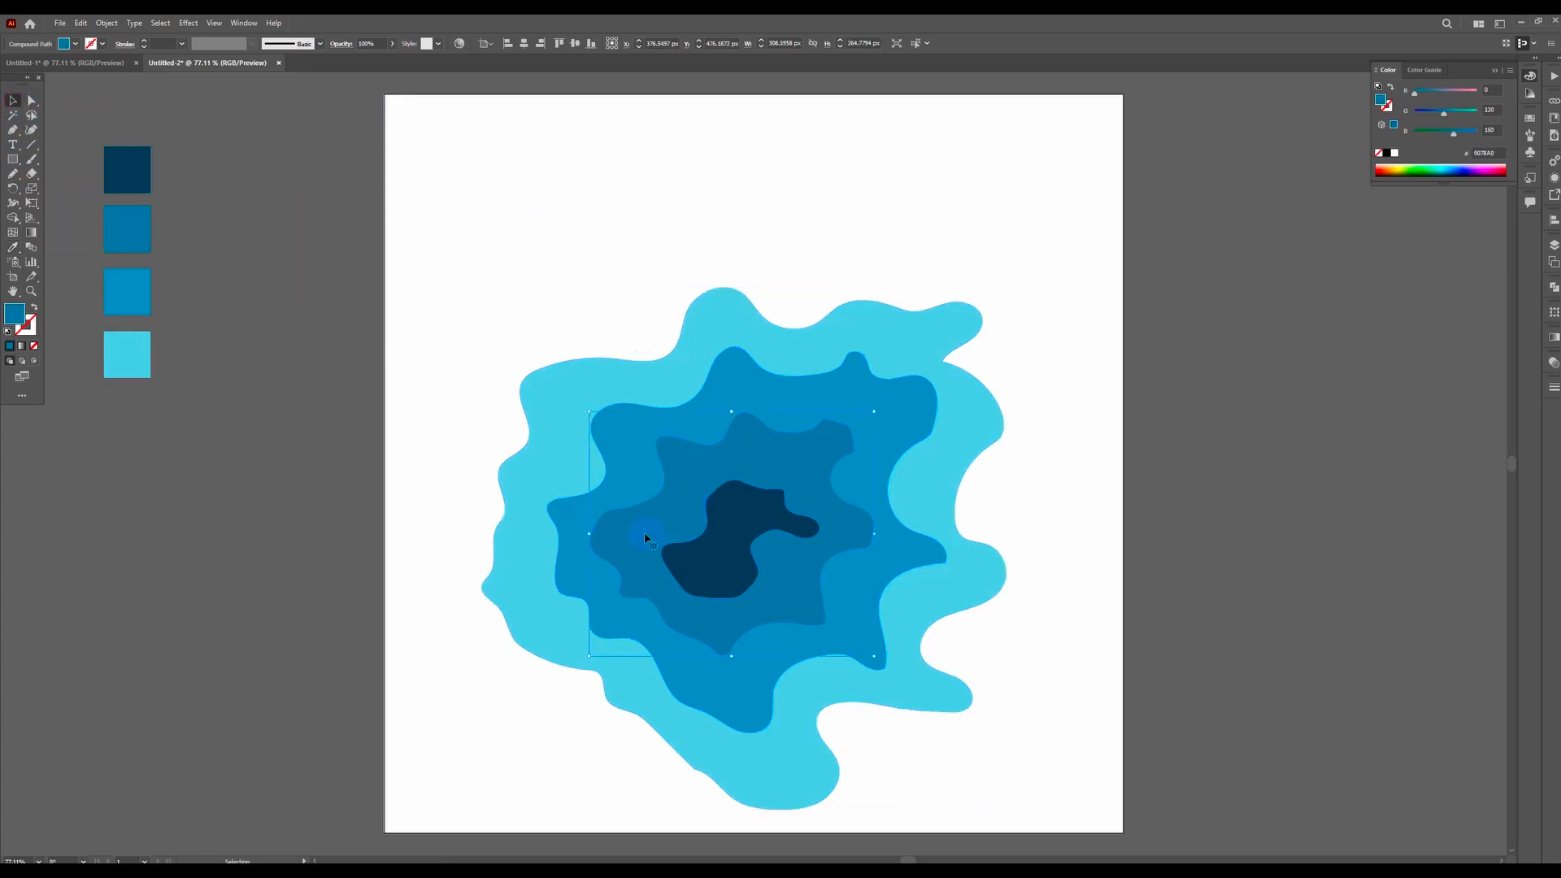
{"action": "left_click", "coordinate": [567, 521], "text": "shift"}
{"action": "left_click", "coordinate": [526, 518], "text": "shift"}
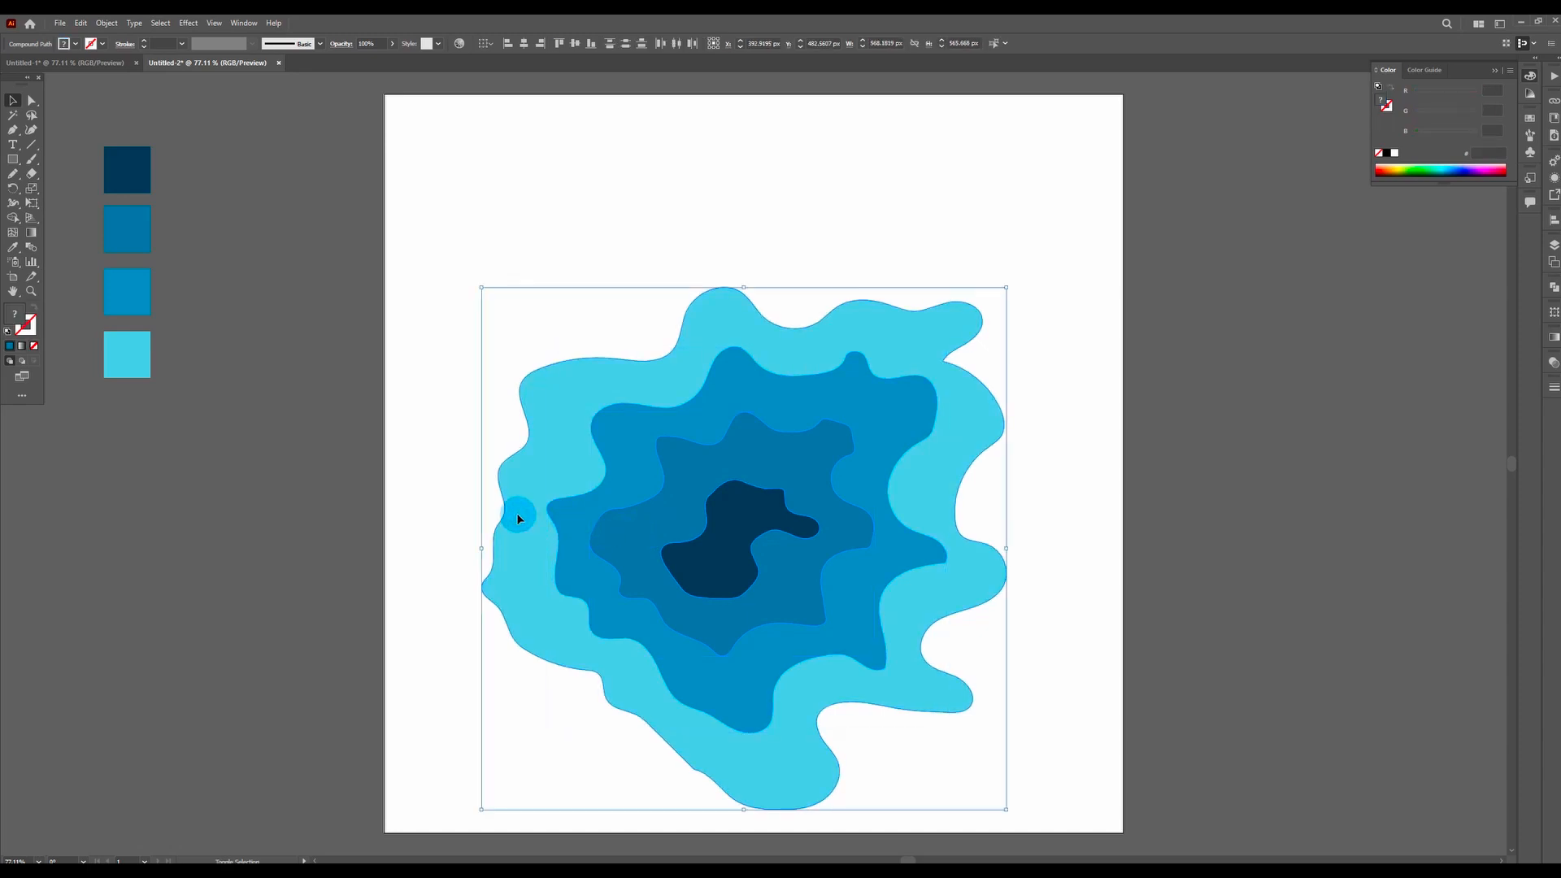
{"action": "left_click", "coordinate": [450, 485], "text": "shift"}
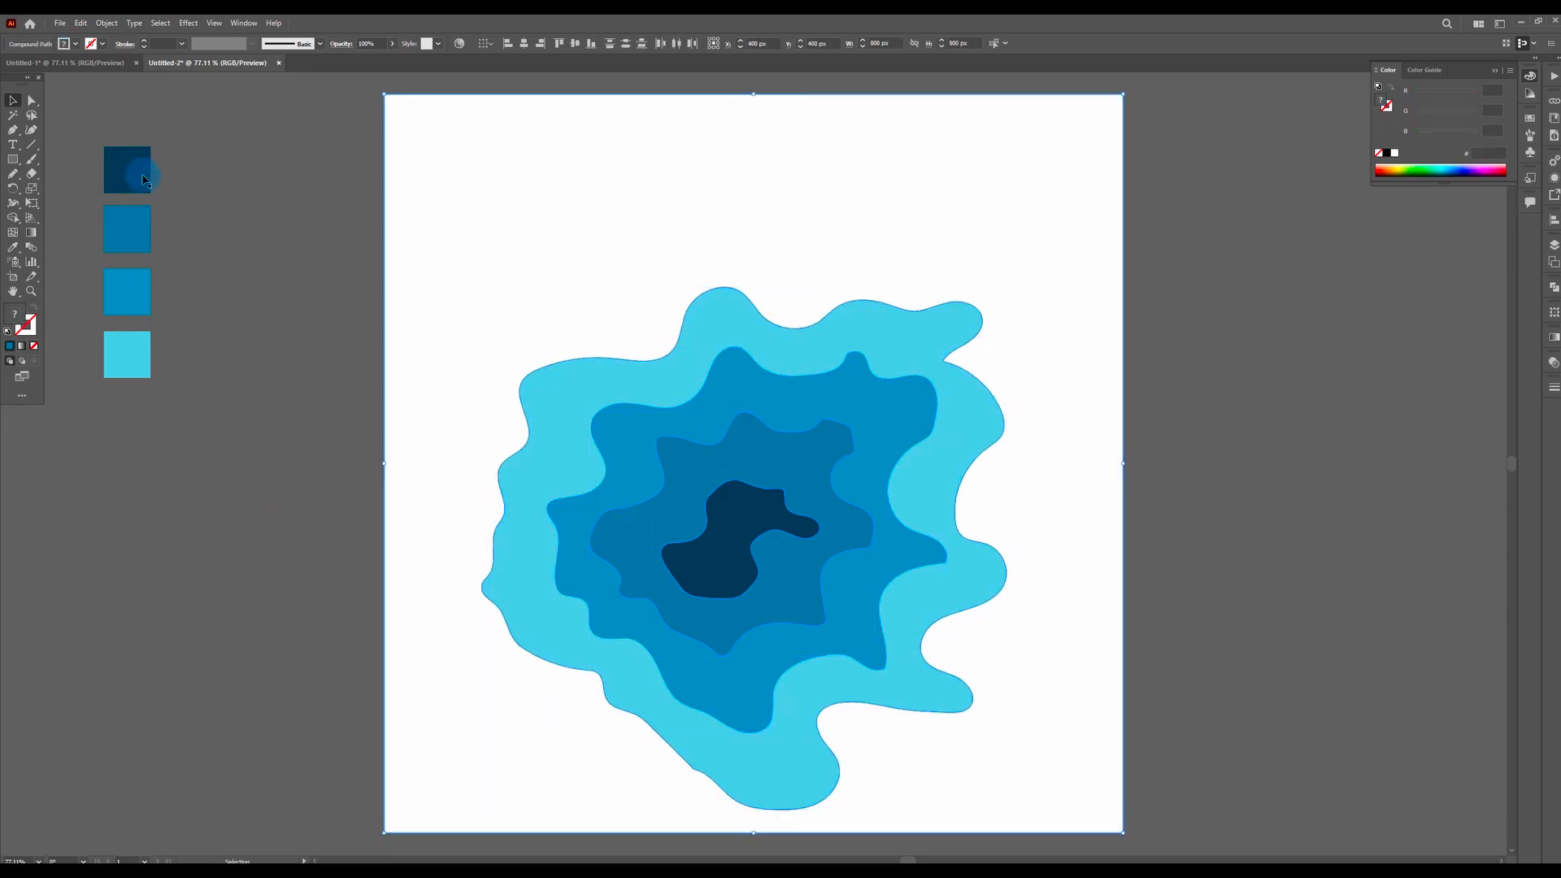
{"action": "left_click", "coordinate": [190, 23]}
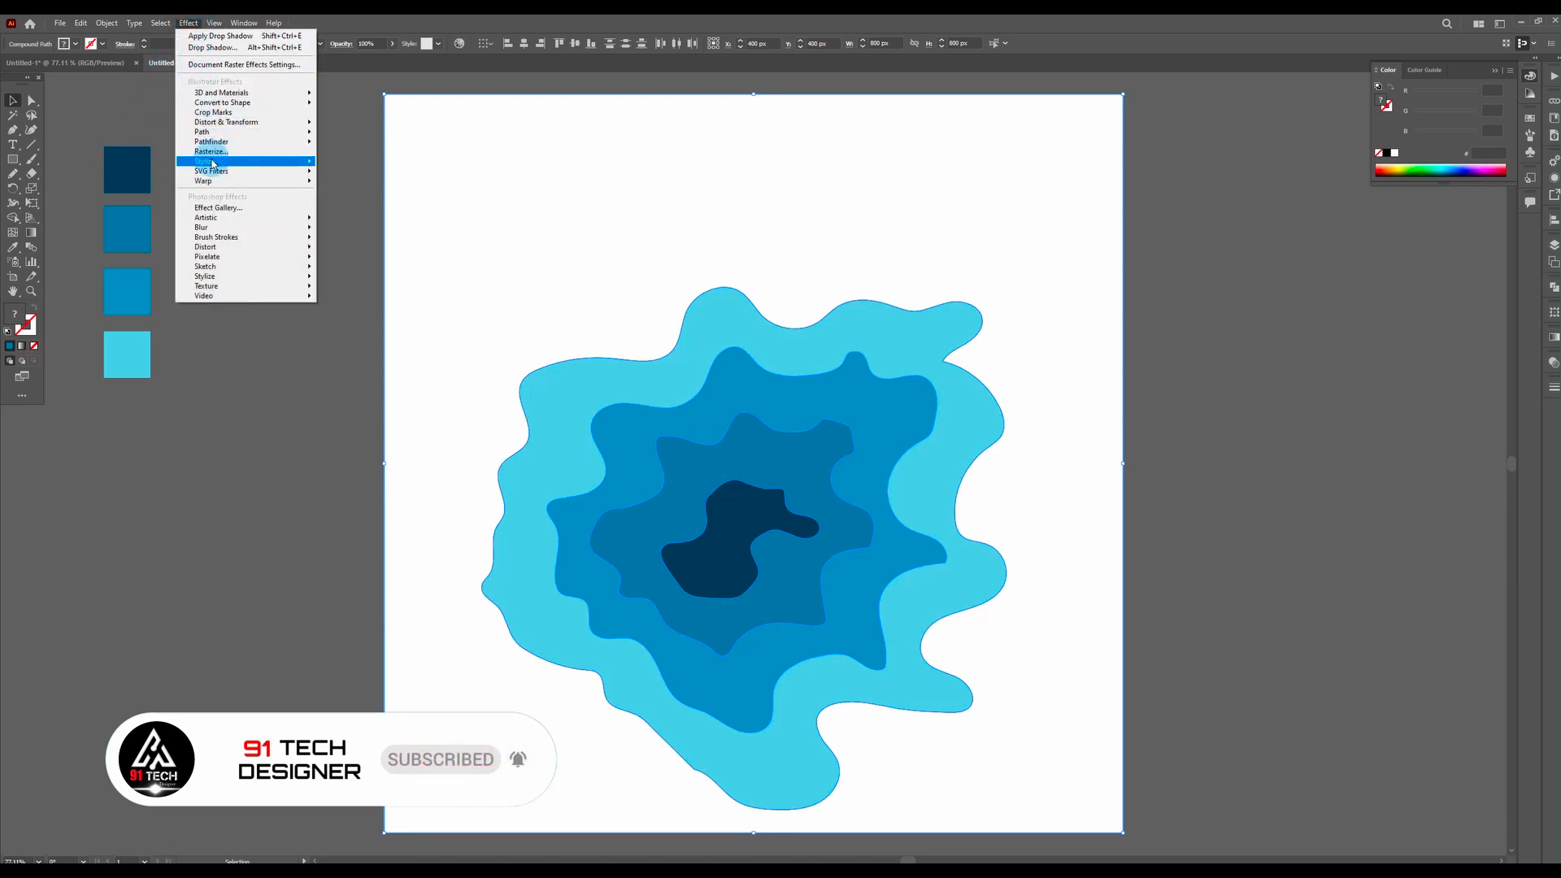
{"action": "mouse_move", "coordinate": [217, 163]}
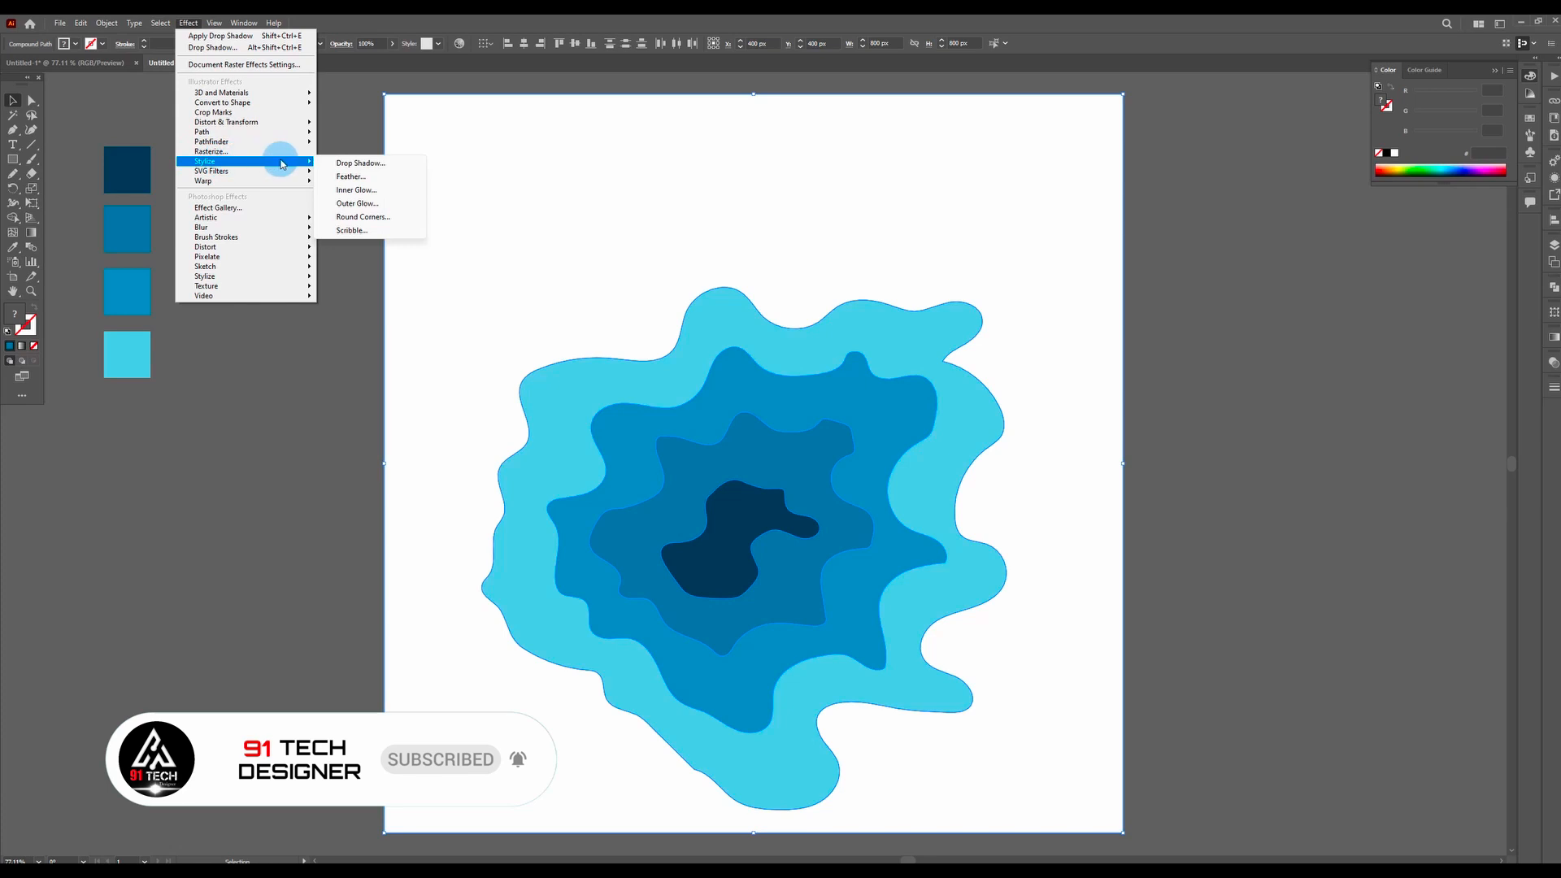
{"action": "left_click", "coordinate": [374, 162]}
{"action": "left_click", "coordinate": [1235, 443]}
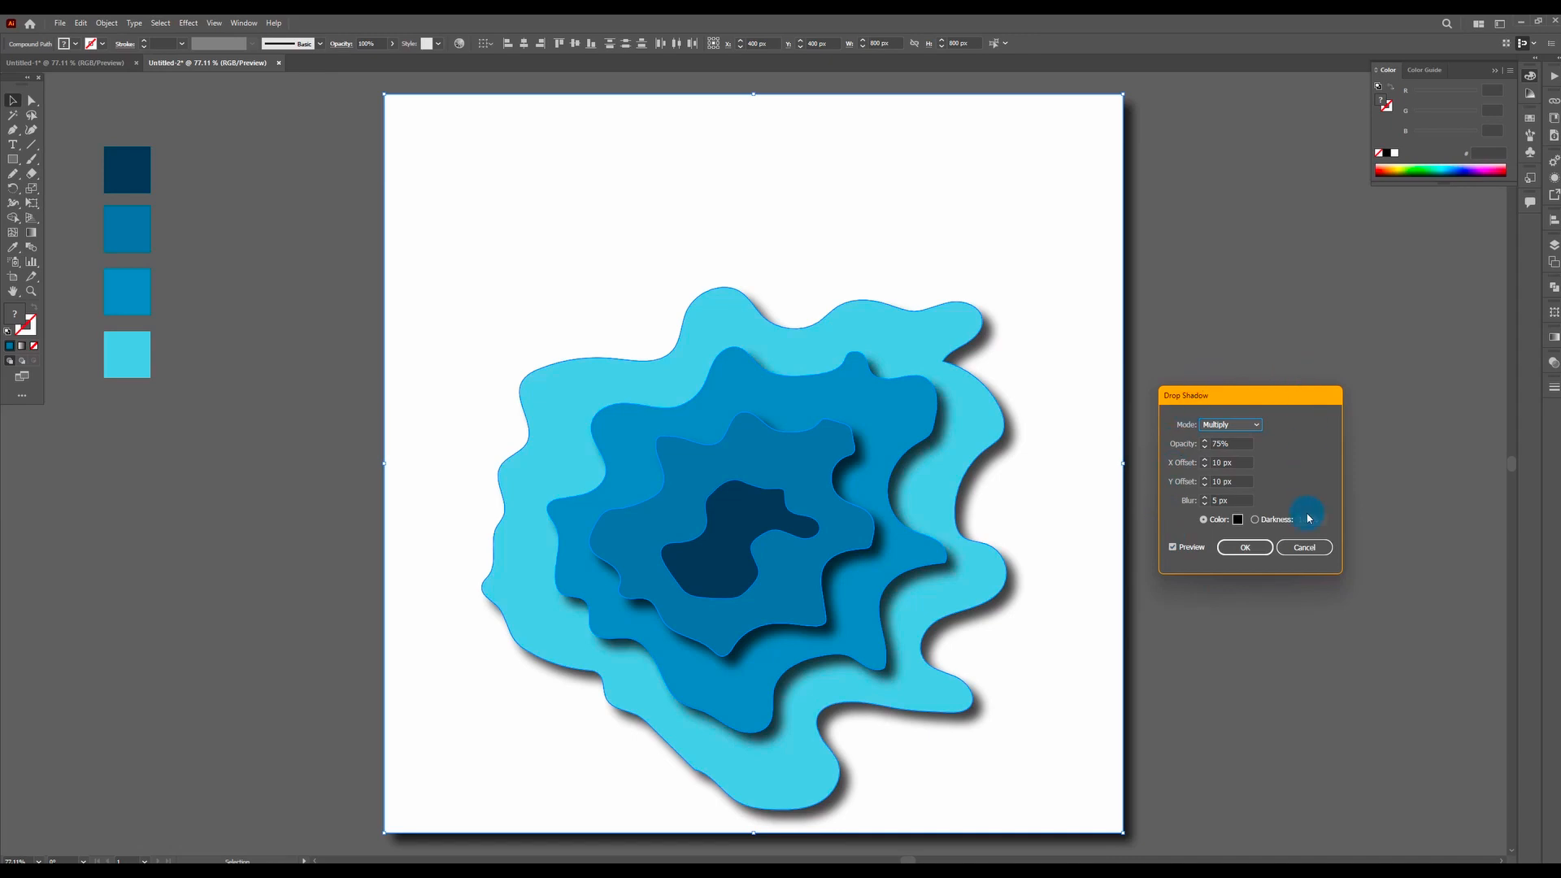
{"action": "left_click", "coordinate": [1223, 462]}
{"action": "left_click", "coordinate": [1222, 482]}
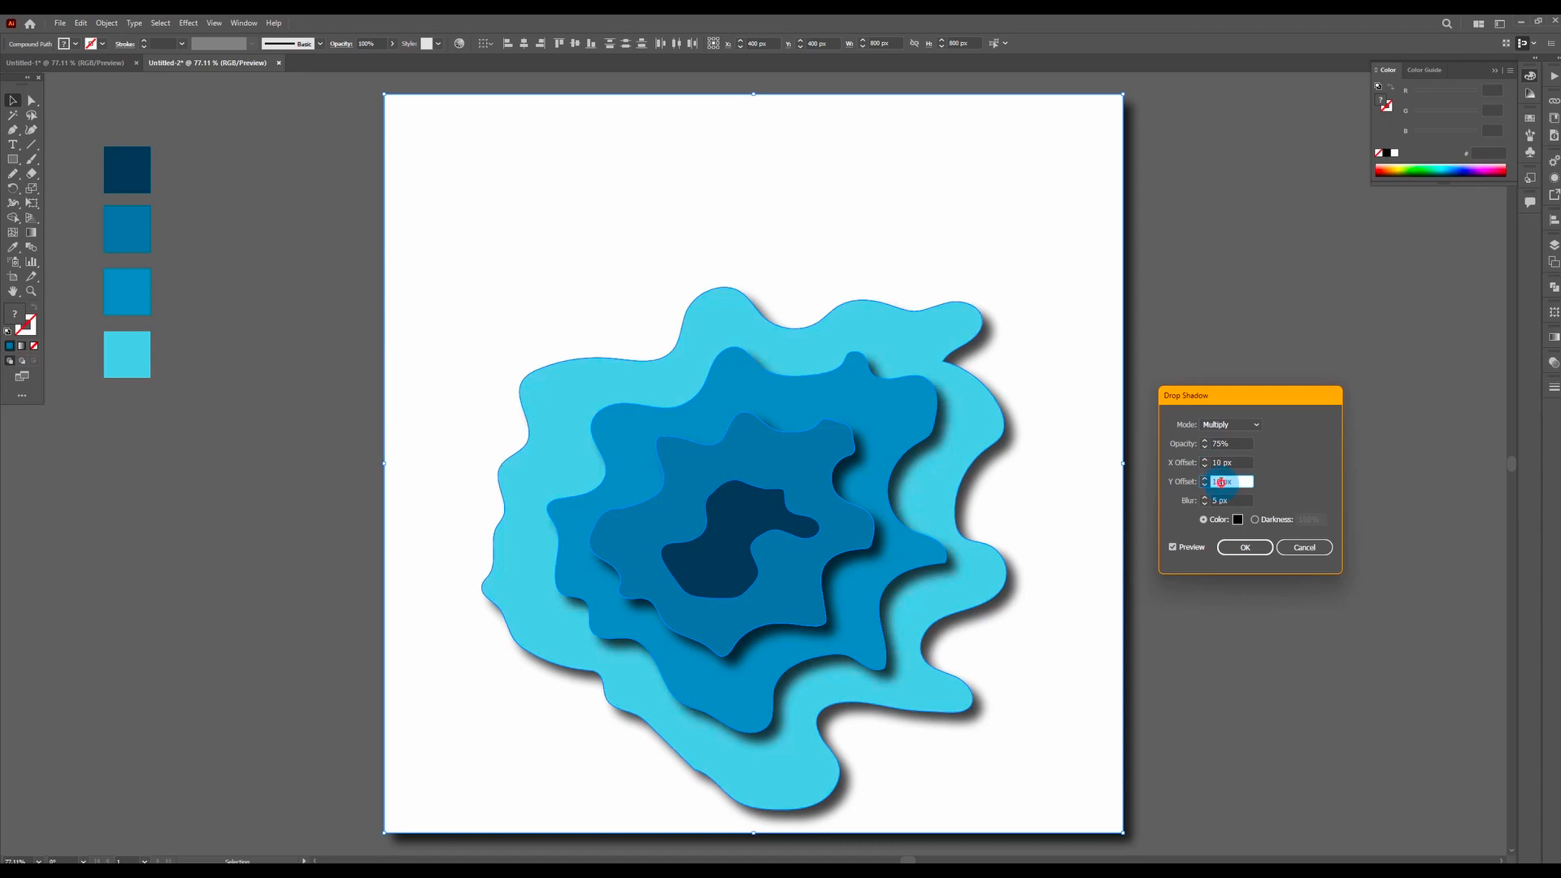
{"action": "left_click", "coordinate": [1245, 547]}
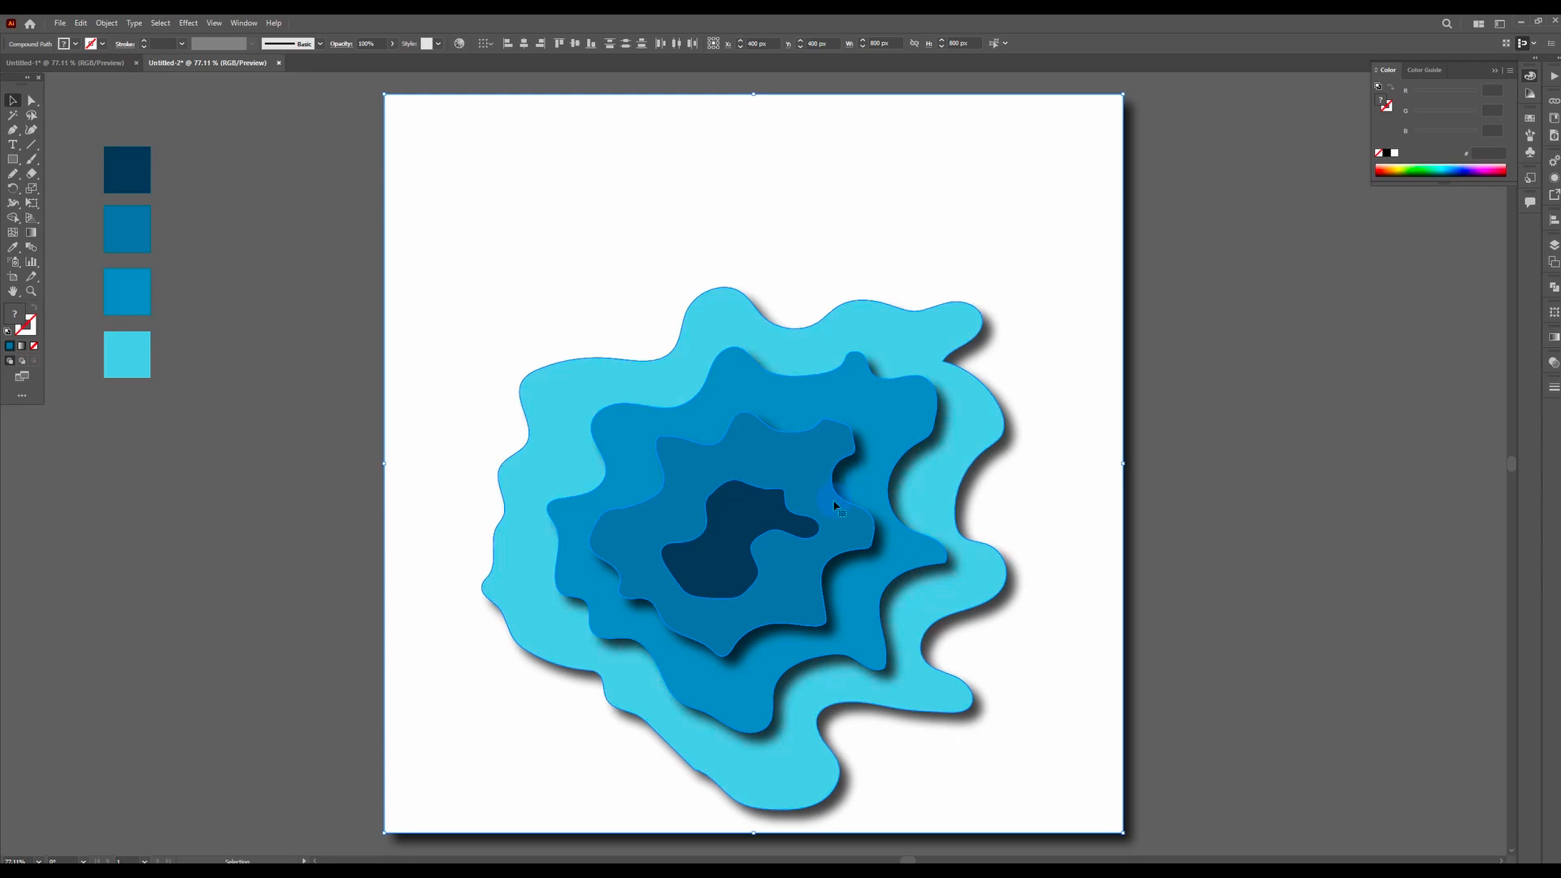
- Send the dark navy centre shape to the back of the stacking order
{"action": "left_click", "coordinate": [754, 525]}
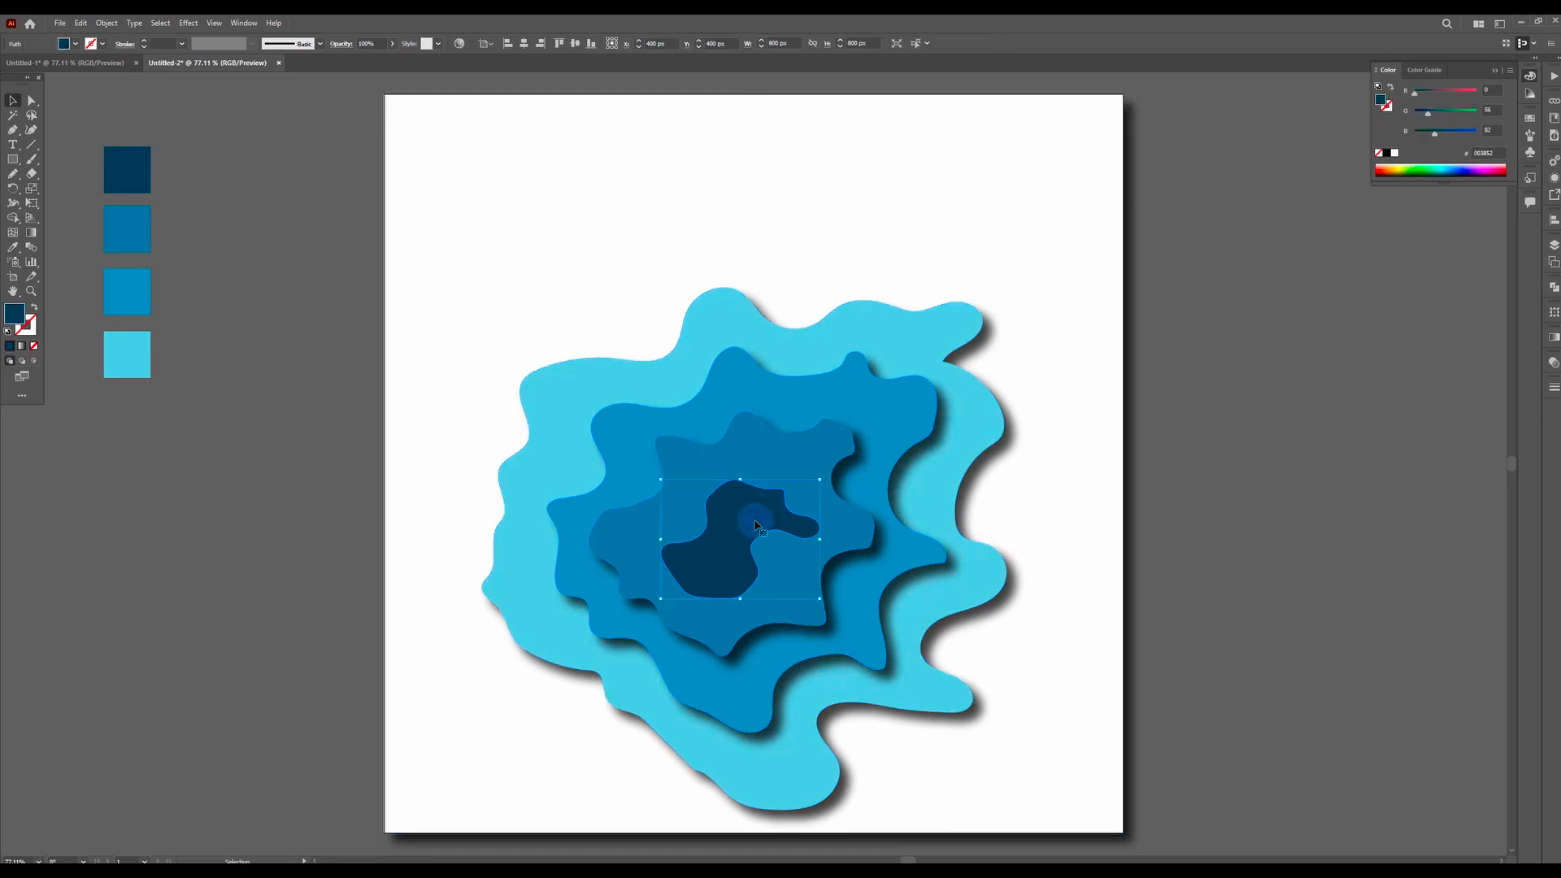
{"action": "right_click", "coordinate": [755, 524]}
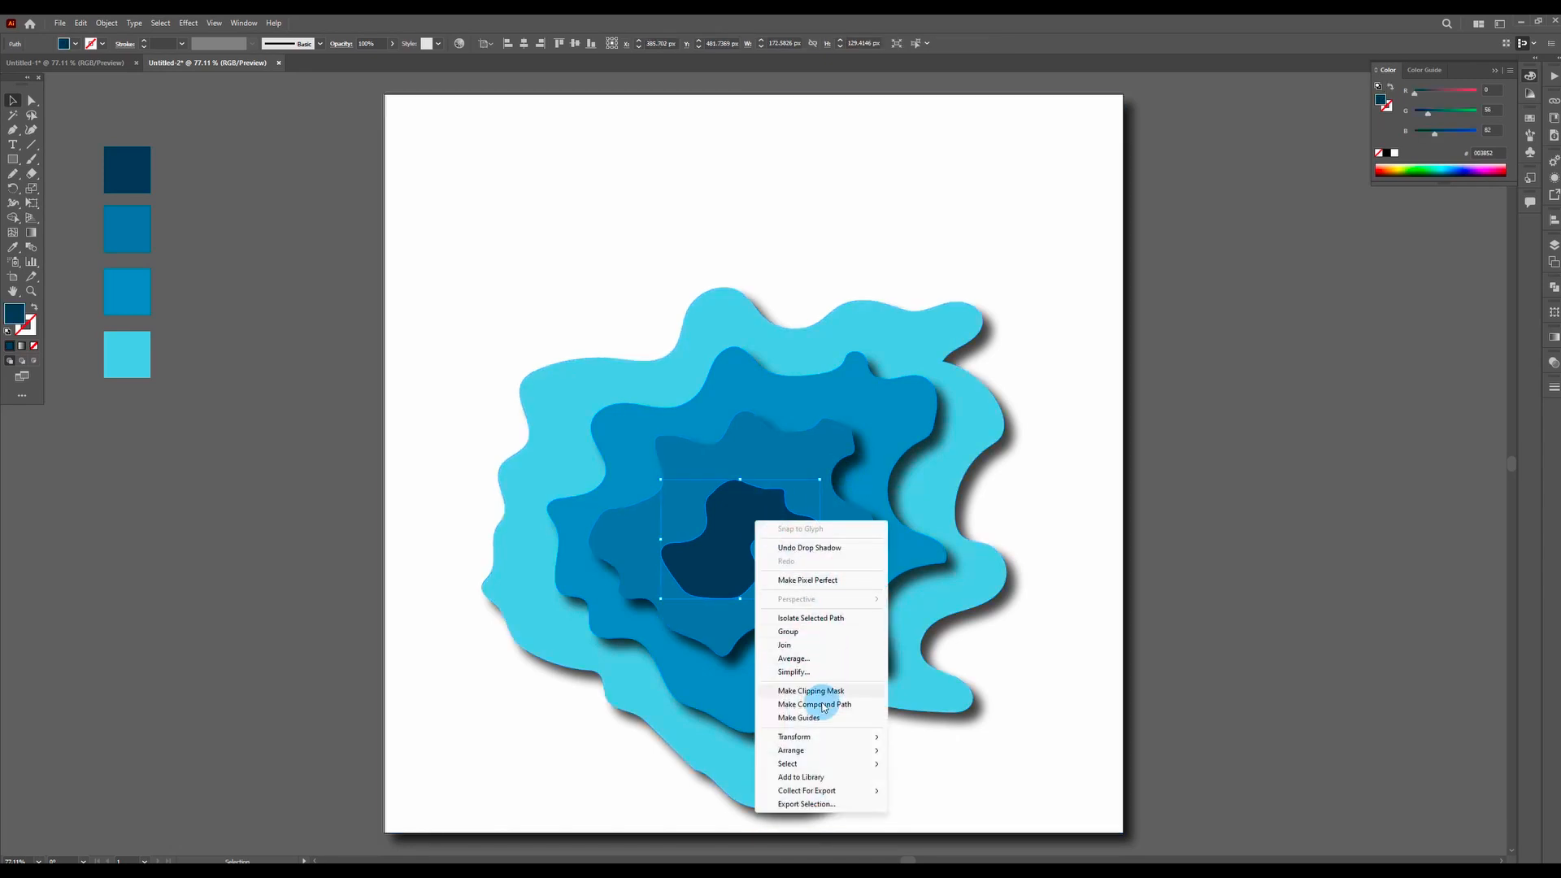
{"action": "mouse_move", "coordinate": [822, 750]}
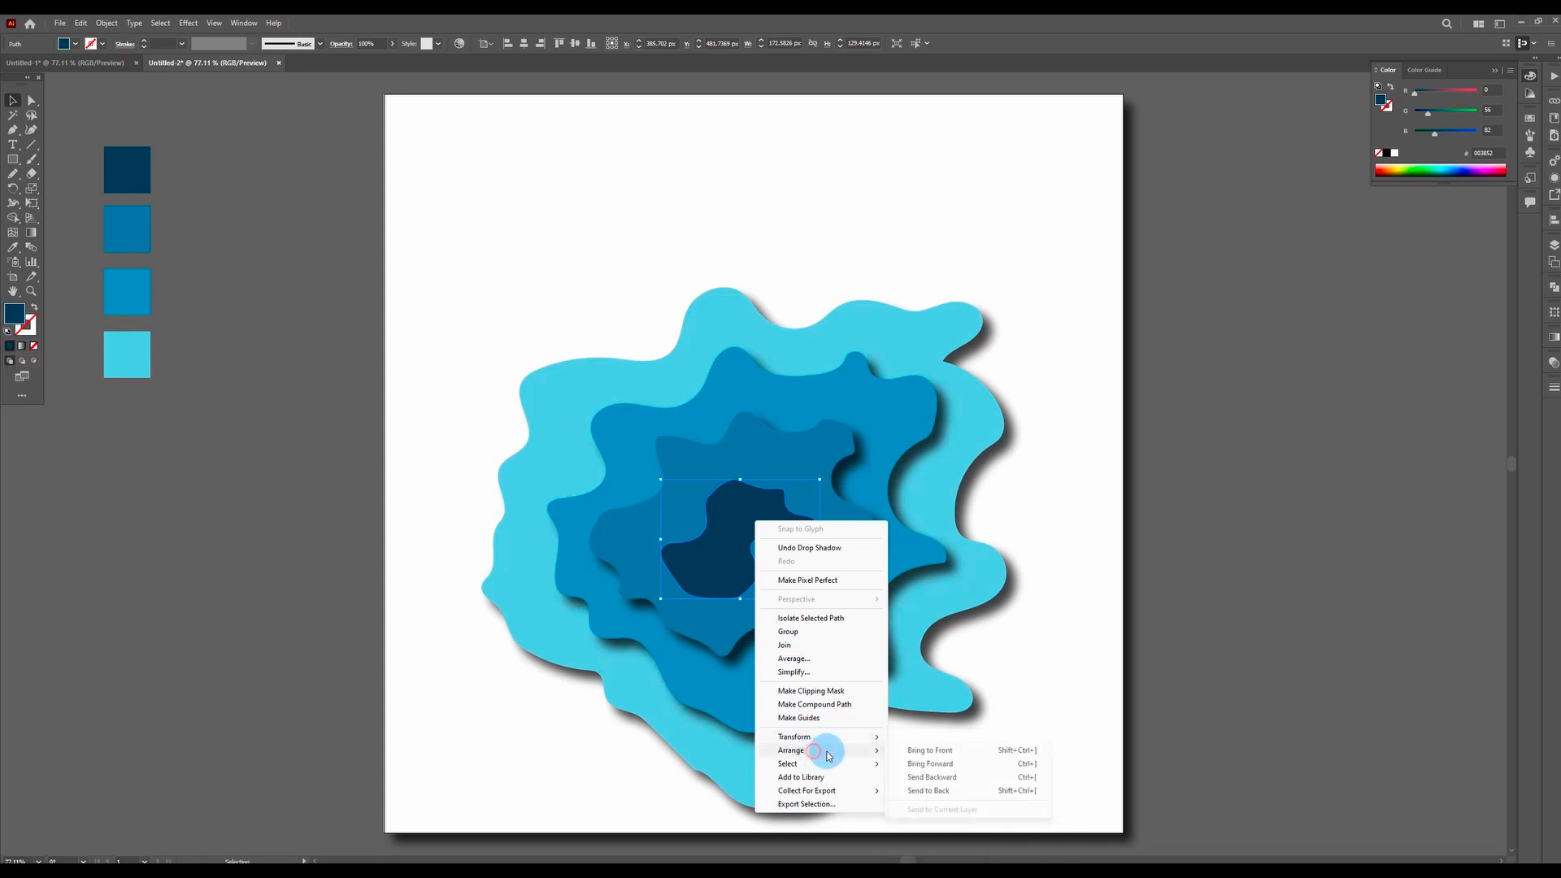
{"action": "left_click", "coordinate": [927, 792]}
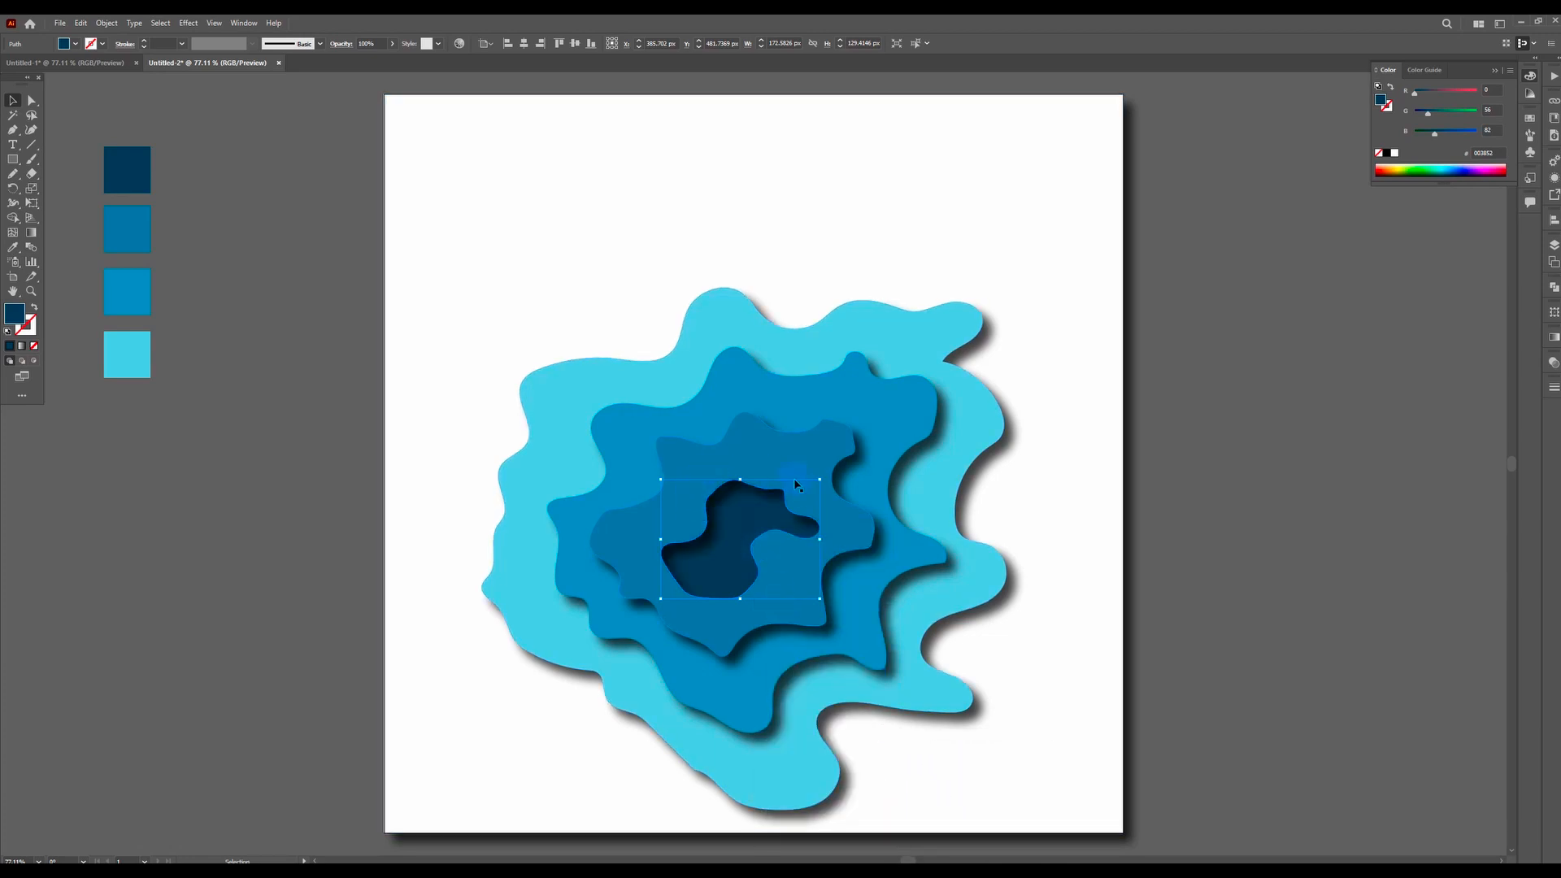
- Reorder the rings within Layer 1 with light cyan uppermost, the medium bright blue ring below it, and the second-darkest blue ring beneath both
{"action": "left_click", "coordinate": [778, 461]}
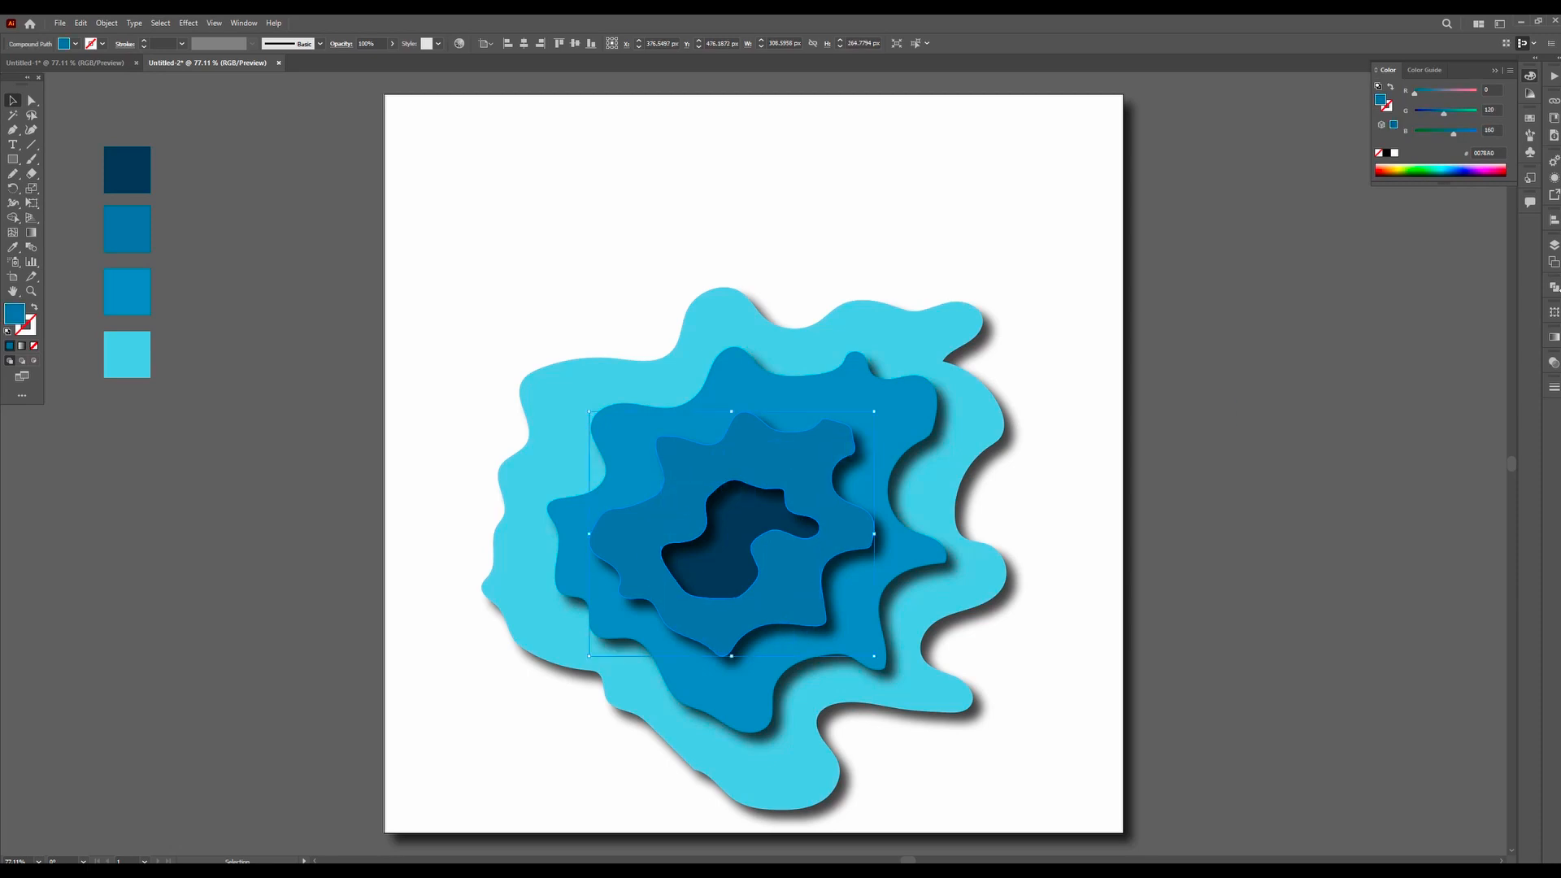
{"action": "left_click", "coordinate": [1554, 244]}
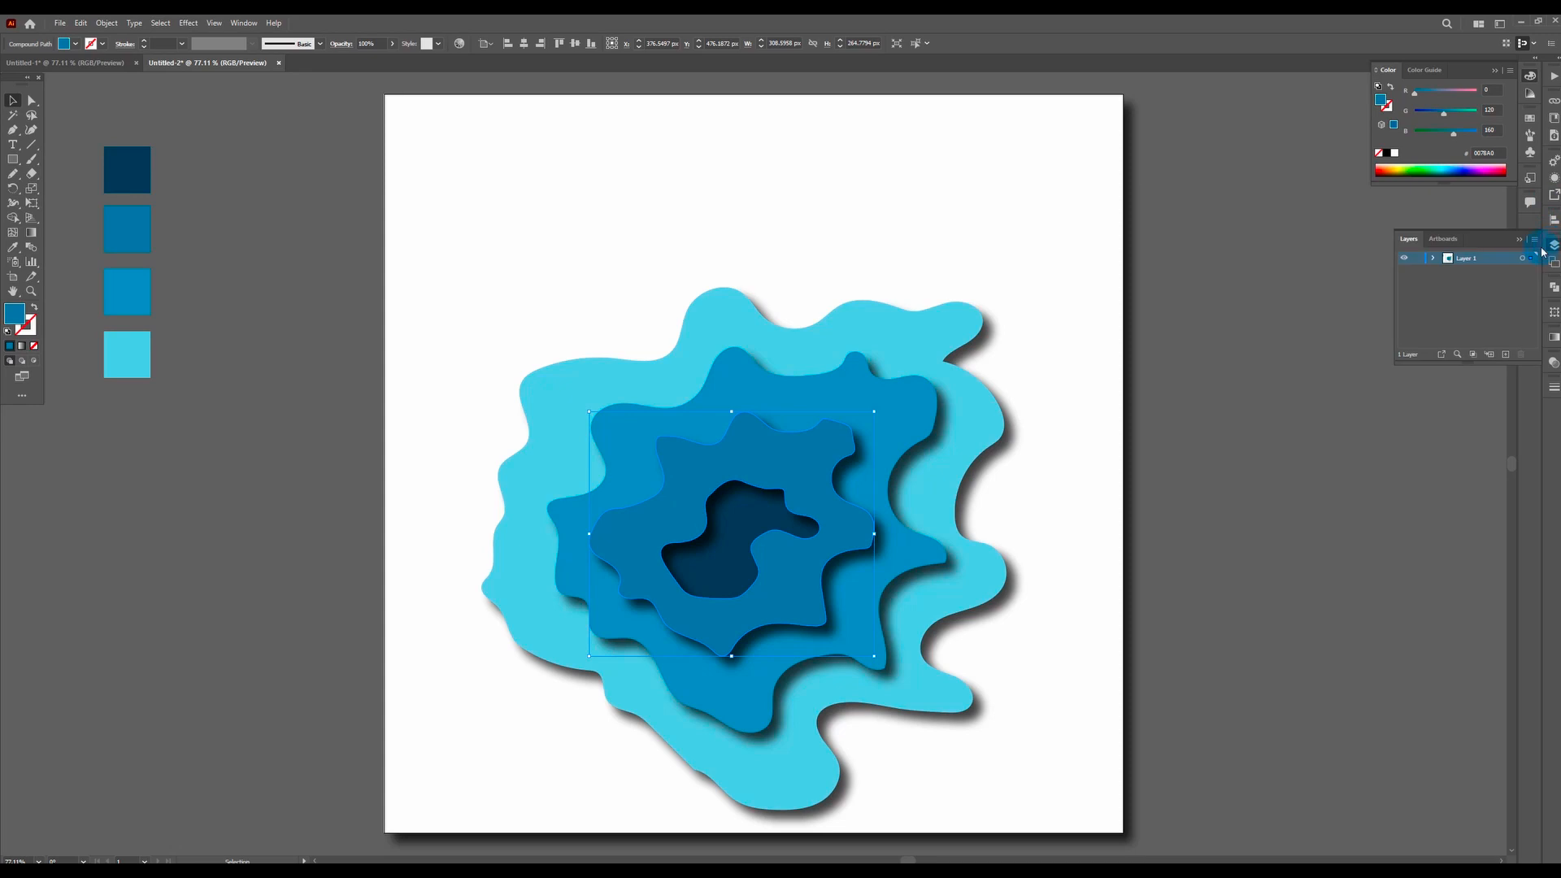
{"action": "left_click", "coordinate": [1434, 258]}
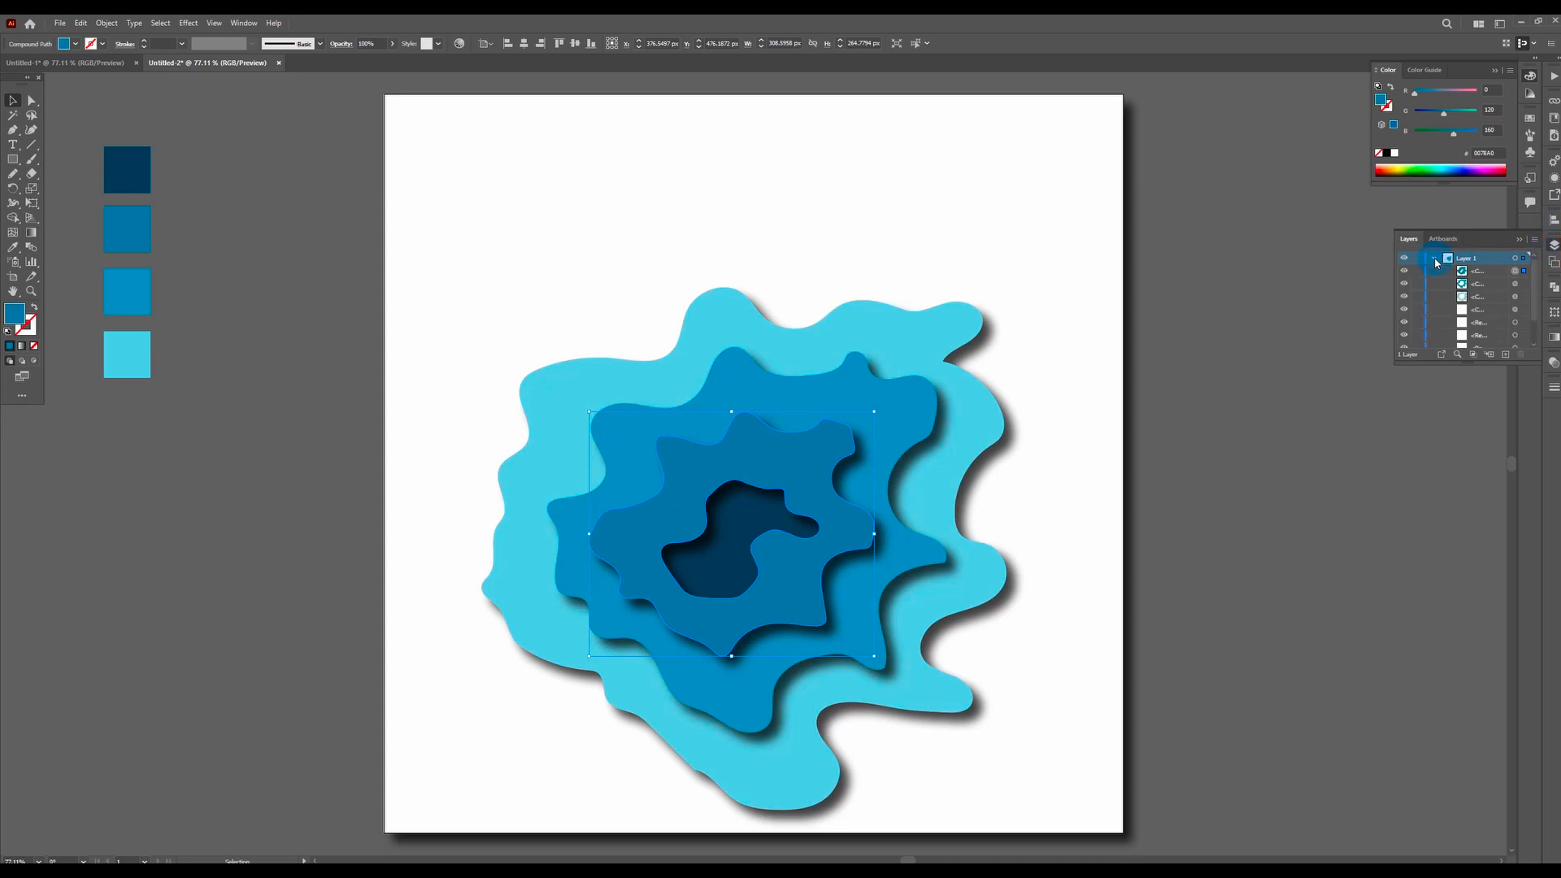
{"action": "left_click", "coordinate": [1488, 265]}
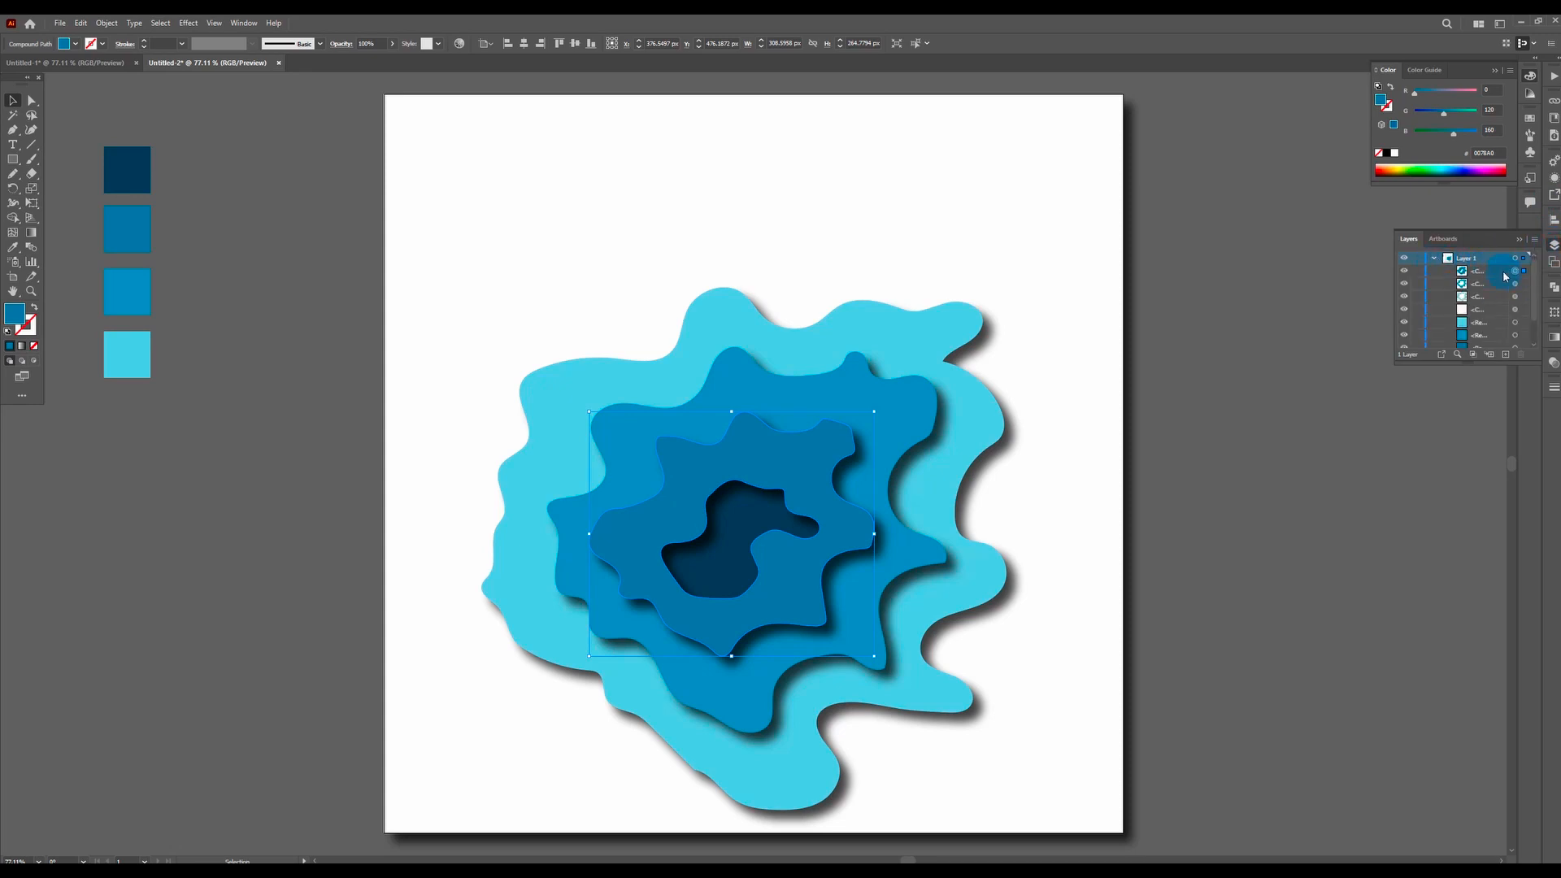
{"action": "left_click", "coordinate": [1477, 274]}
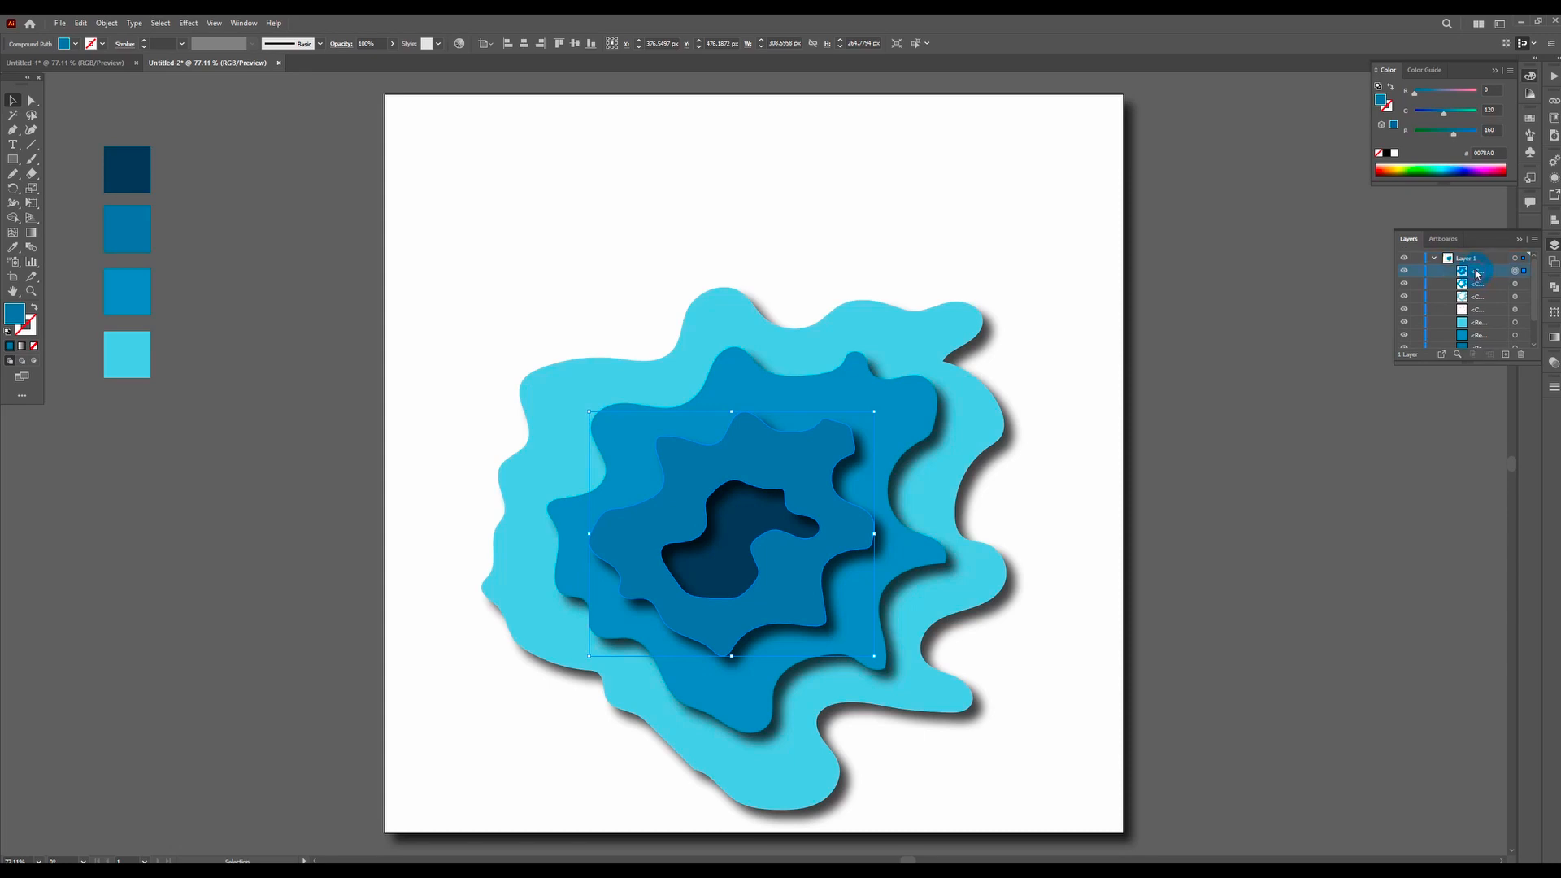
{"action": "mouse_move", "coordinate": [1478, 282]}
{"action": "left_mouse_down"}
{"action": "mouse_move", "coordinate": [1479, 309]}
{"action": "mouse_move", "coordinate": [1479, 280]}
{"action": "mouse_move", "coordinate": [1481, 293]}
{"action": "left_mouse_up"}
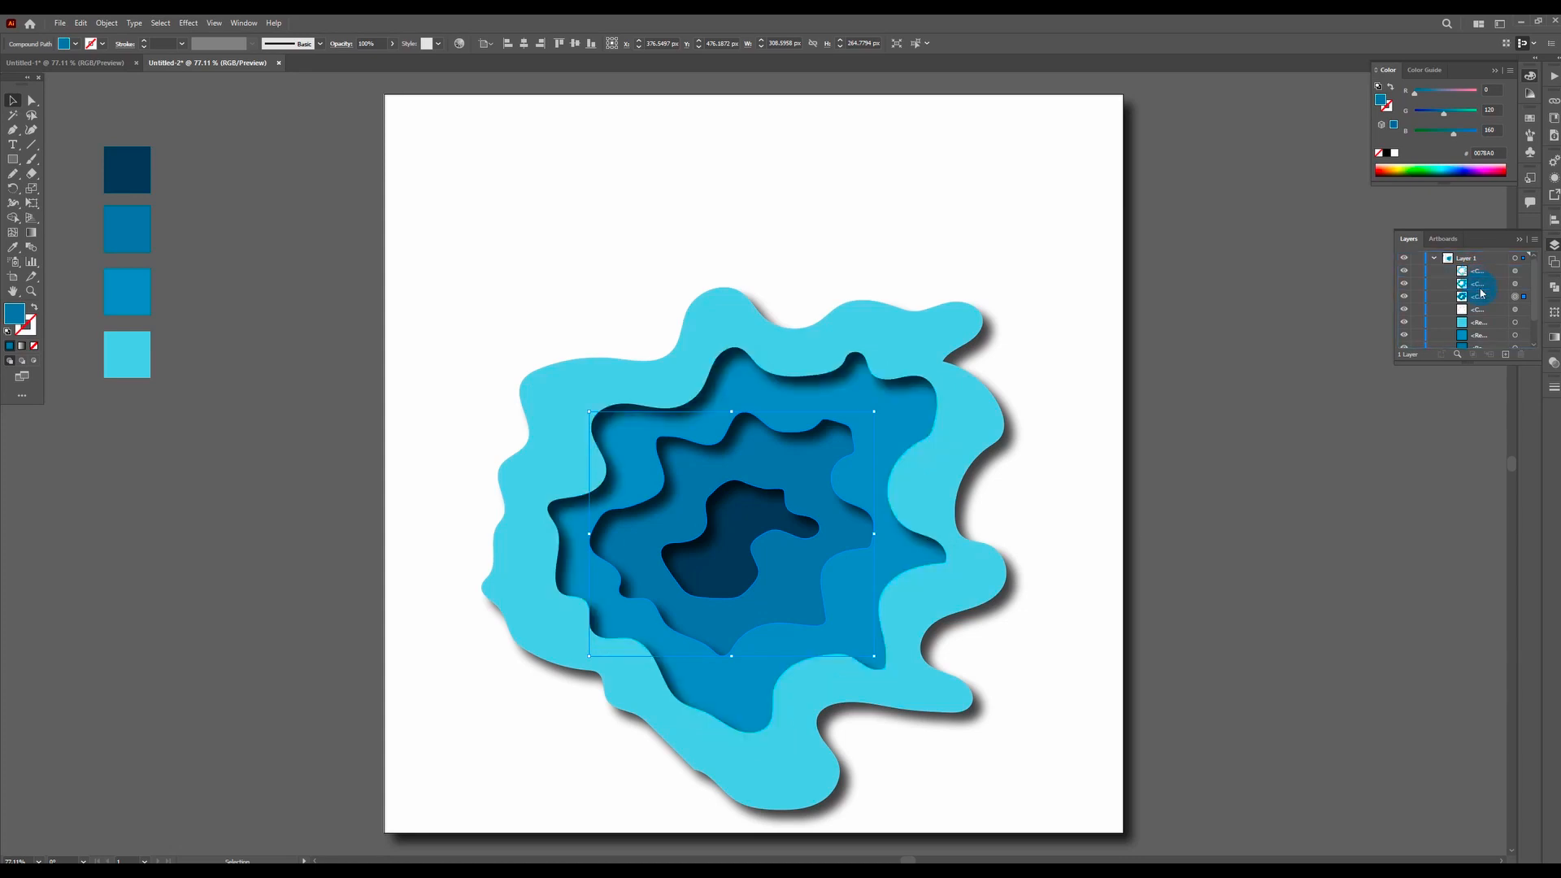
- Move the white outer shape above the light cyan ring in Layer 1 and leave everything deselected
{"action": "left_click", "coordinate": [1475, 276]}
{"action": "left_click_drag", "start_coordinate": [1476, 317], "coordinate": [1493, 271]}
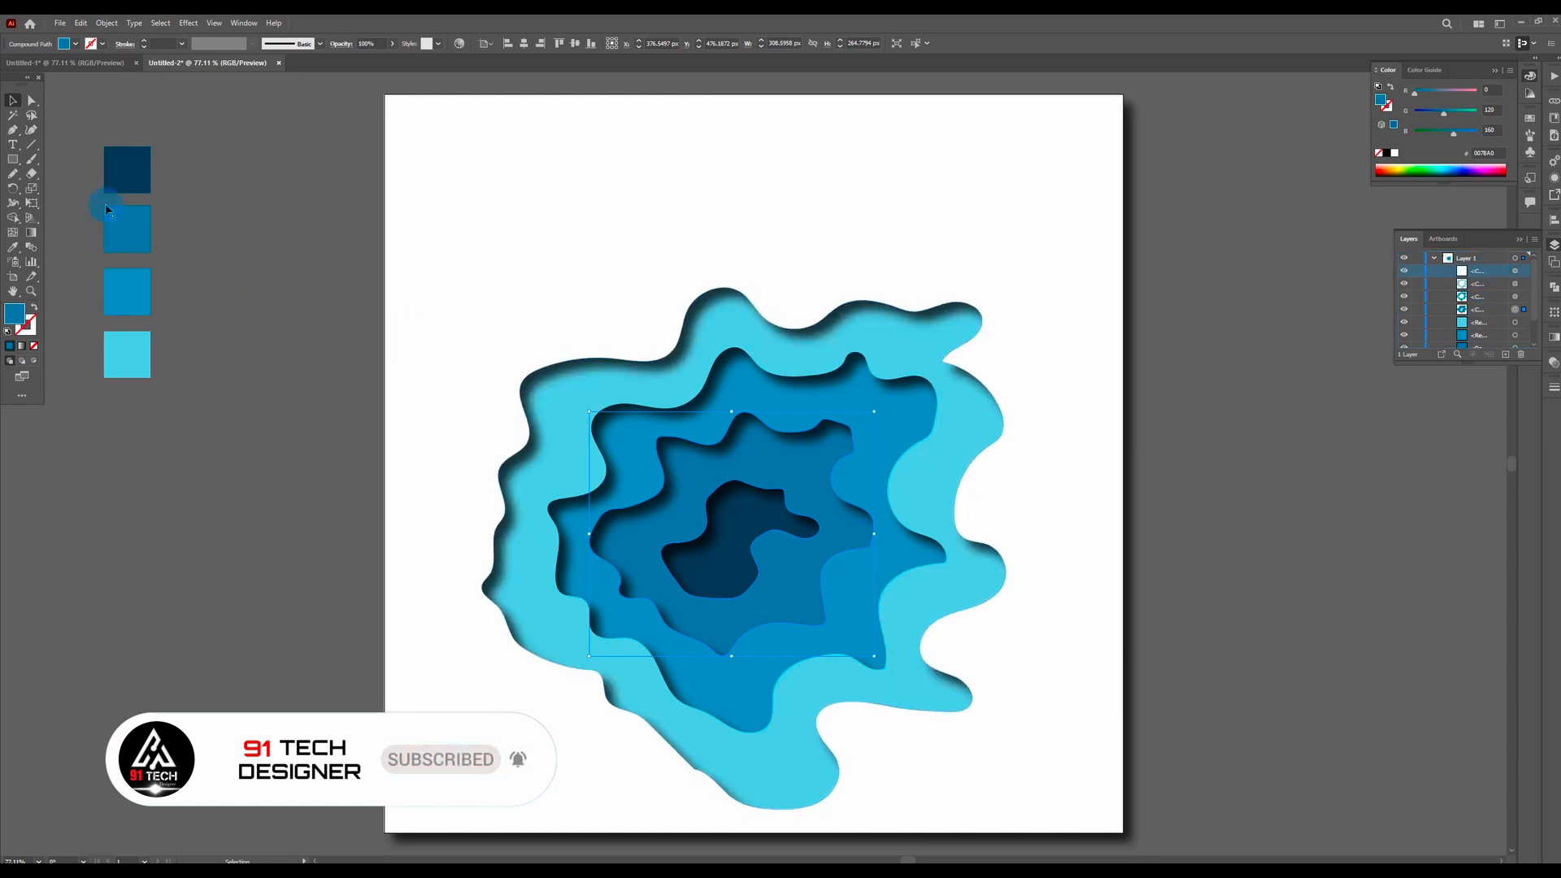
{"action": "left_click", "coordinate": [261, 147]}
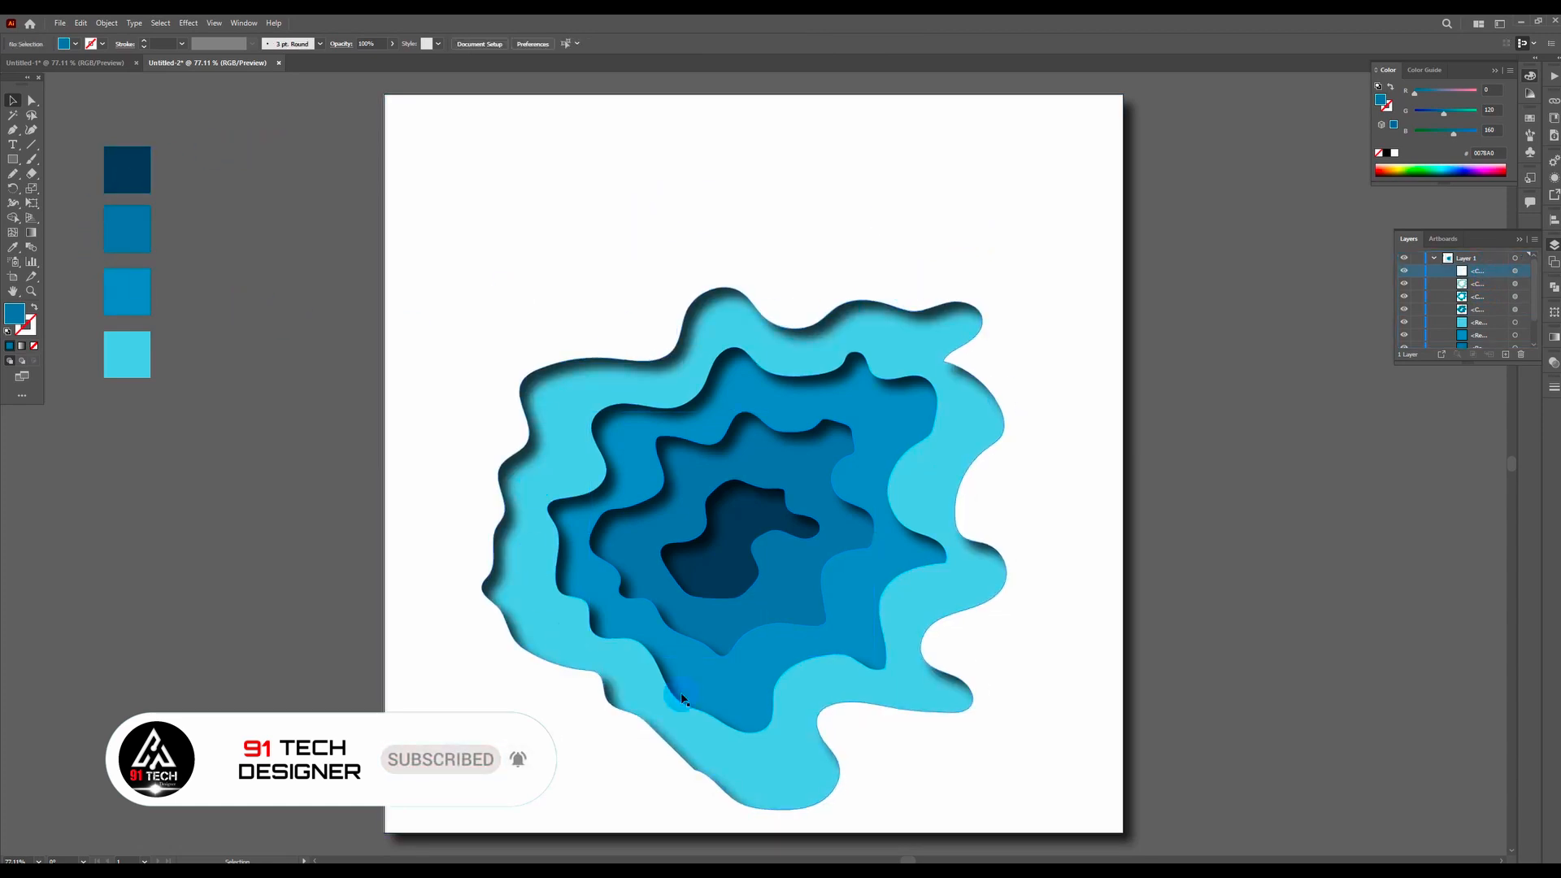
{"action": "left_click", "coordinate": [1055, 458]}
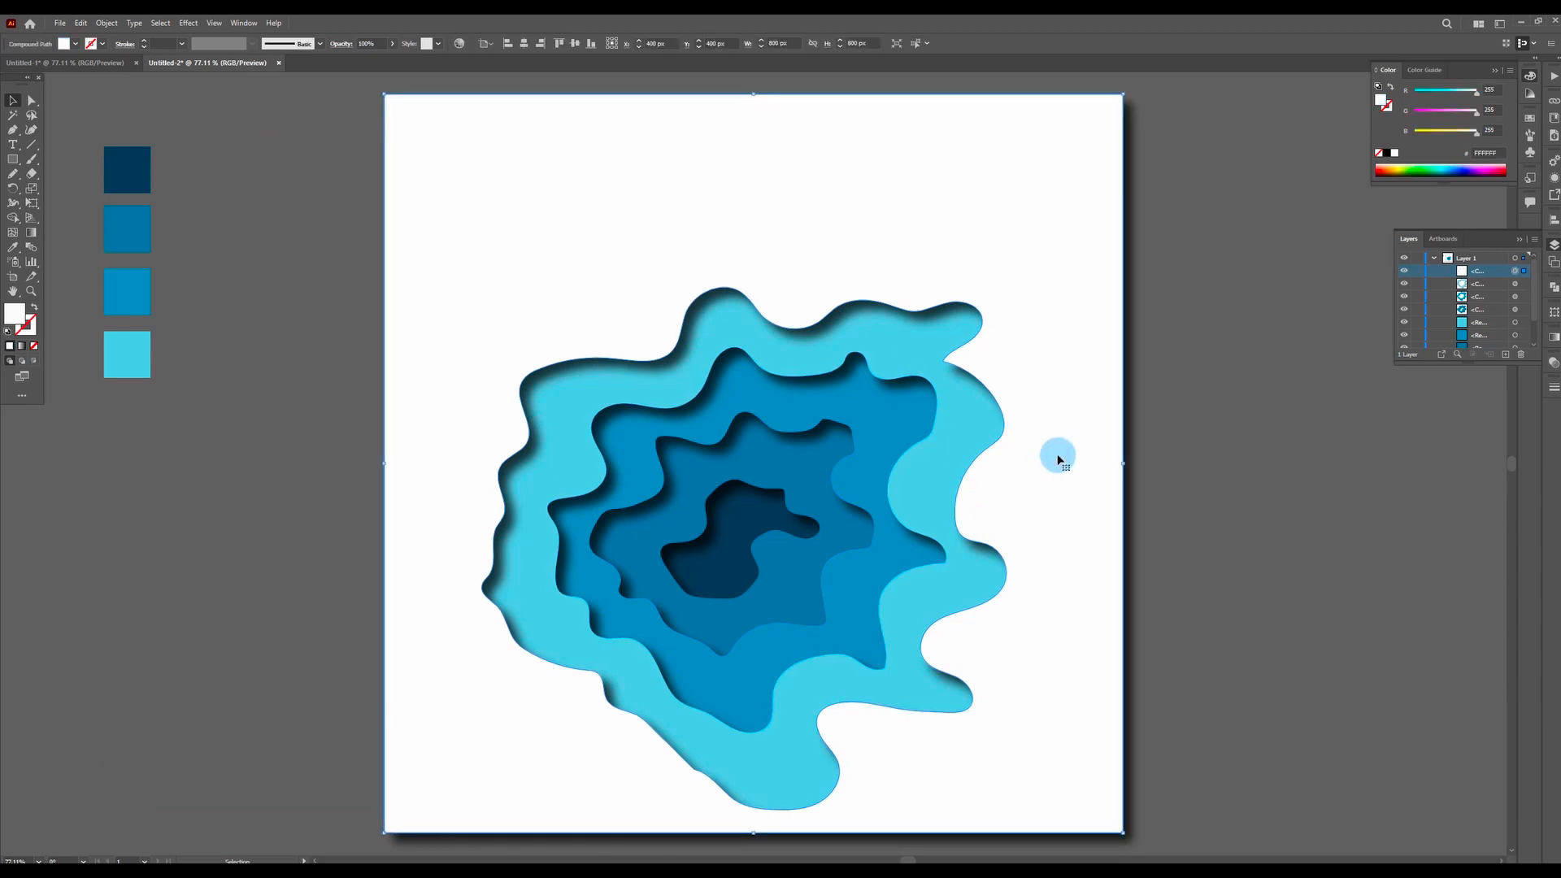
{"action": "left_click", "coordinate": [1243, 469]}
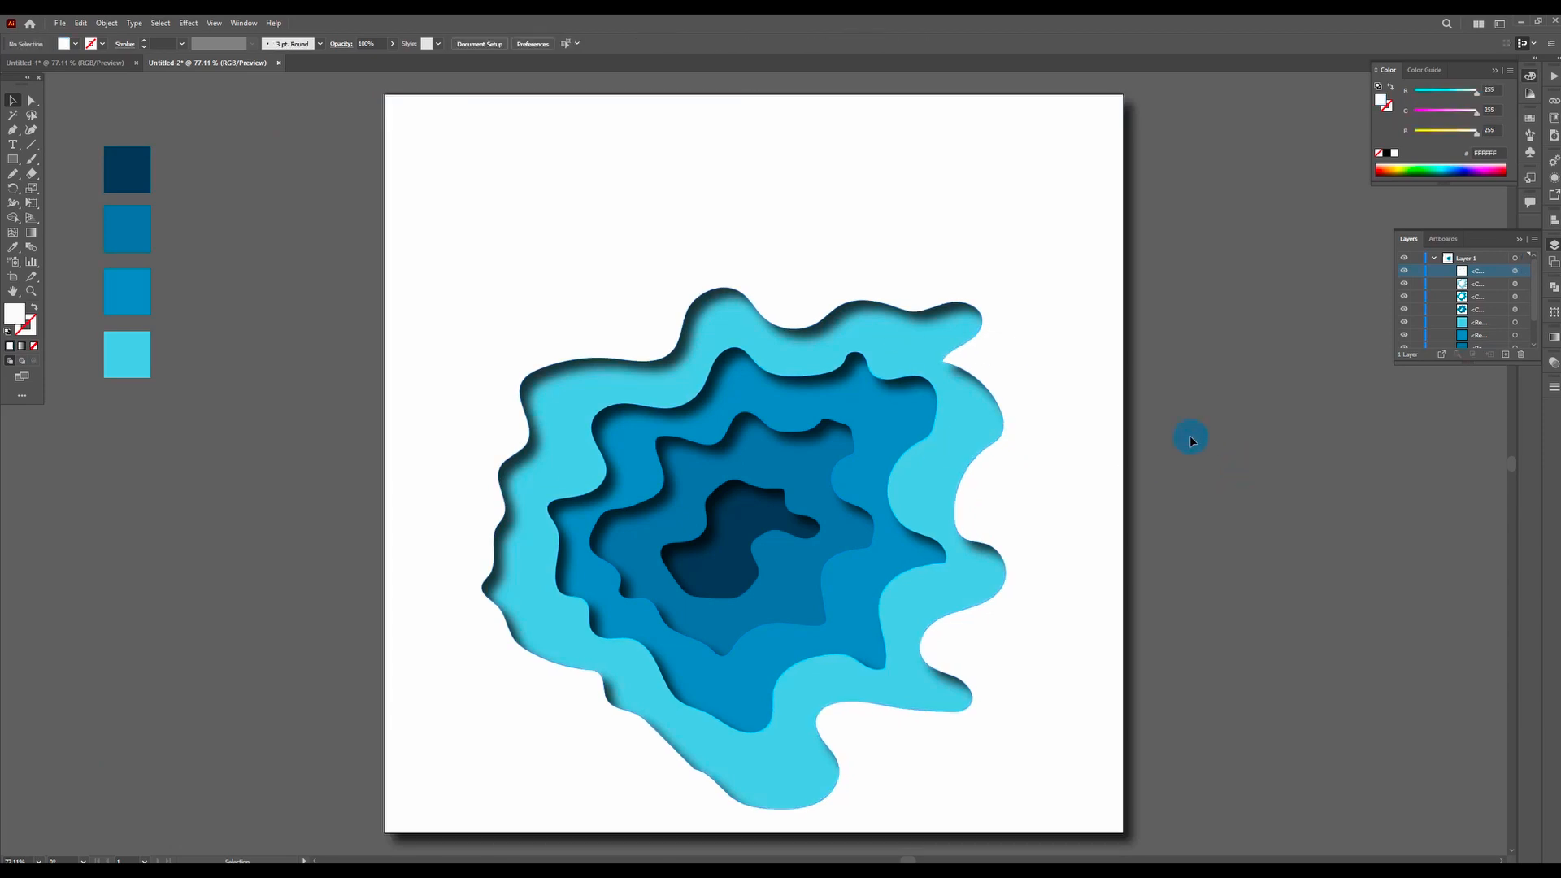